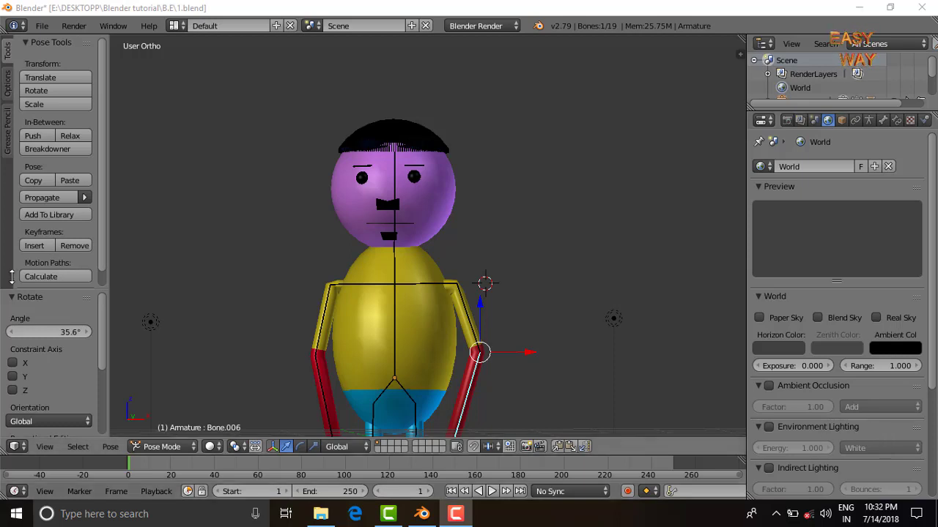
Orbit around the rigged character, then switch to Front Ortho view (Numpad 1).
mouse_move(626, 281)
middle_mouse_down()
mouse_move(497, 303)
mouse_move(629, 262)
middle_mouse_up()
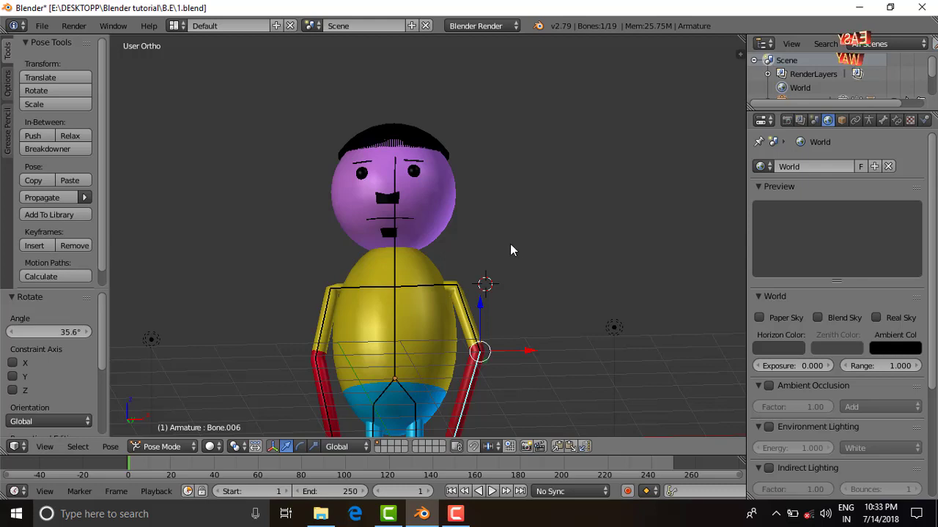
middle_click_drag(508, 246, 506, 278)
key("KP_1")
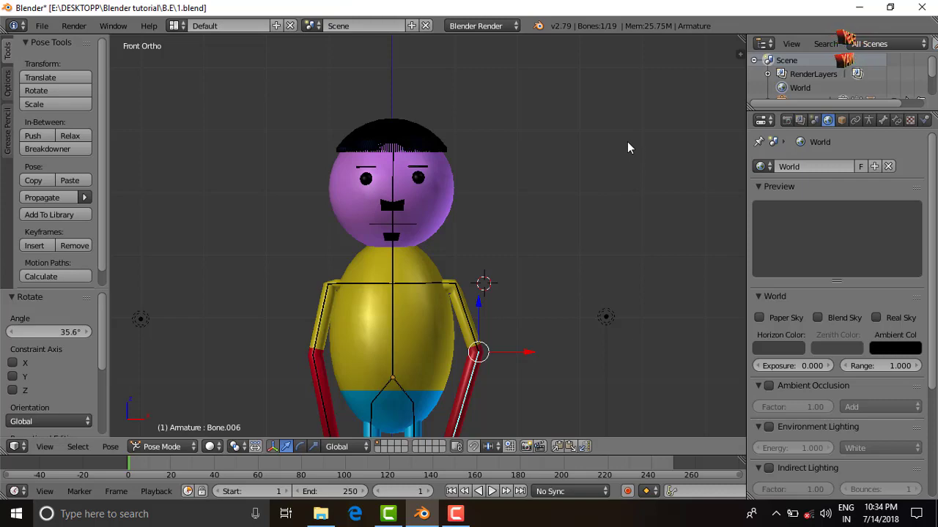
scroll(440, 224, "down", 2)
mouse_move(606, 189)
middle_mouse_down()
mouse_move(446, 264)
mouse_move(308, 111)
mouse_move(176, 194)
mouse_move(574, 275)
mouse_move(635, 231)
mouse_move(610, 216)
middle_mouse_up()
scroll(610, 215, "up", 1)
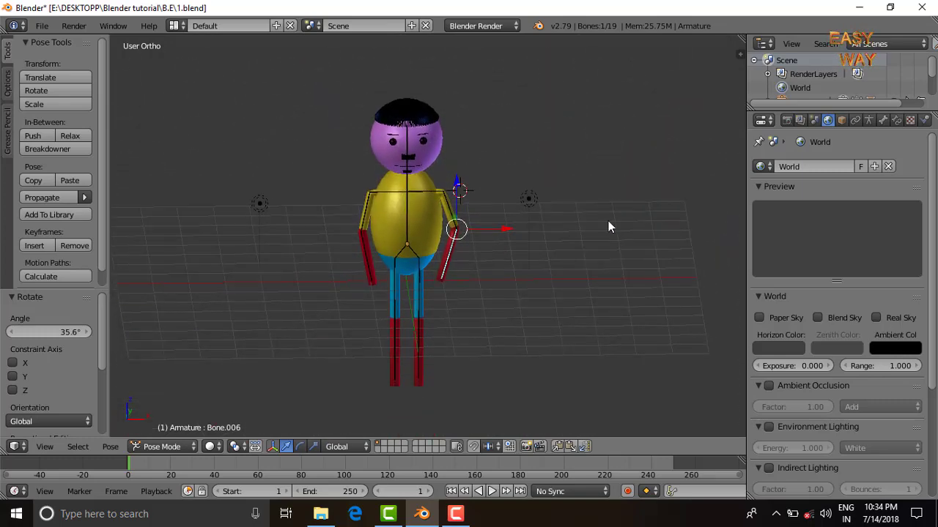
scroll(608, 221, "up", 2)
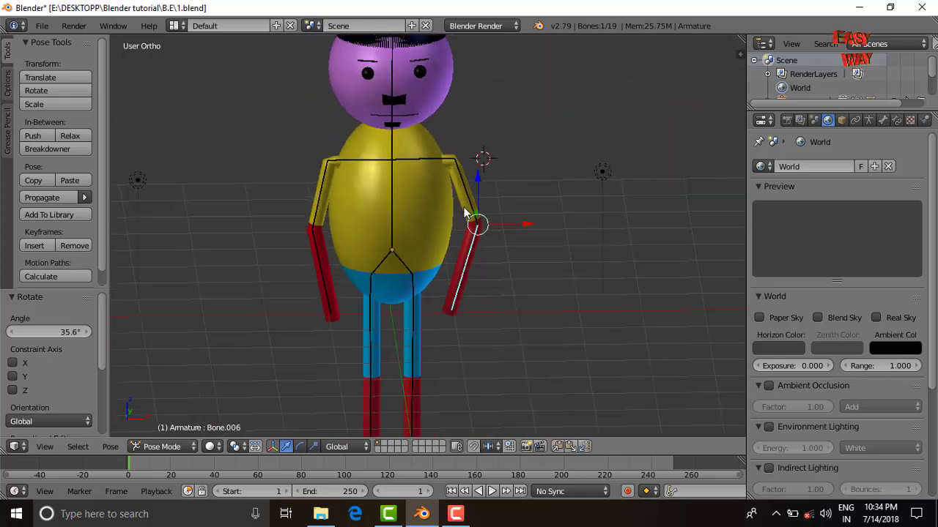
scroll(464, 212, "down", 2)
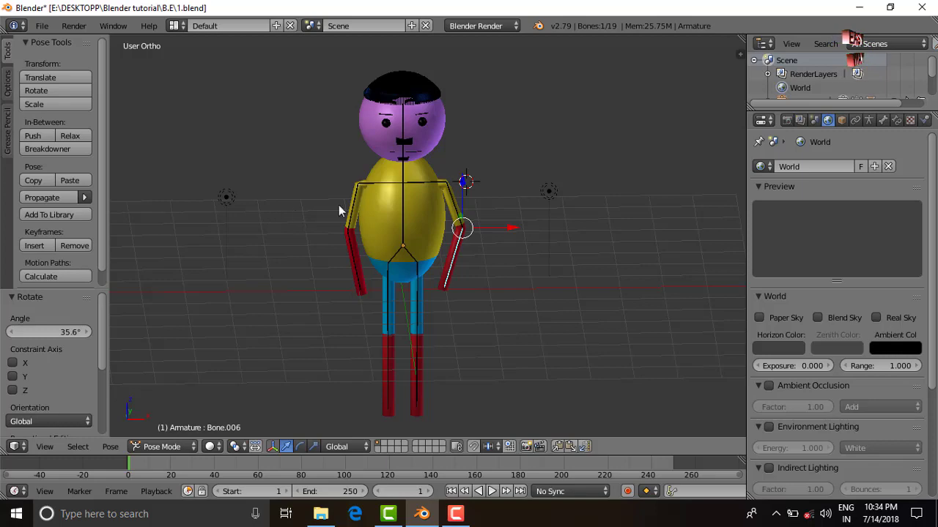
mouse_move(490, 267)
middle_mouse_down()
mouse_move(410, 230)
mouse_move(483, 279)
mouse_move(476, 264)
middle_mouse_up()
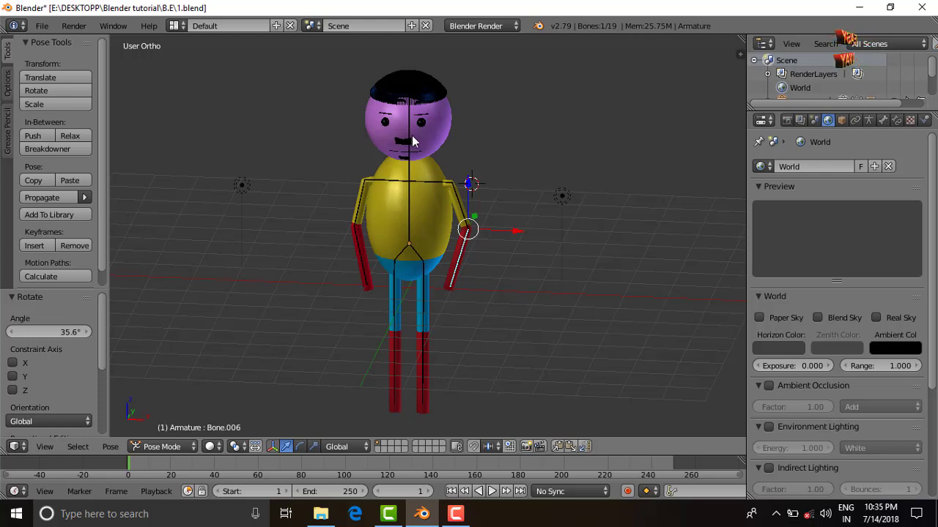
mouse_move(439, 139)
middle_mouse_down()
mouse_move(494, 148)
mouse_move(512, 141)
mouse_move(451, 68)
mouse_move(534, 170)
mouse_move(548, 174)
middle_mouse_up()
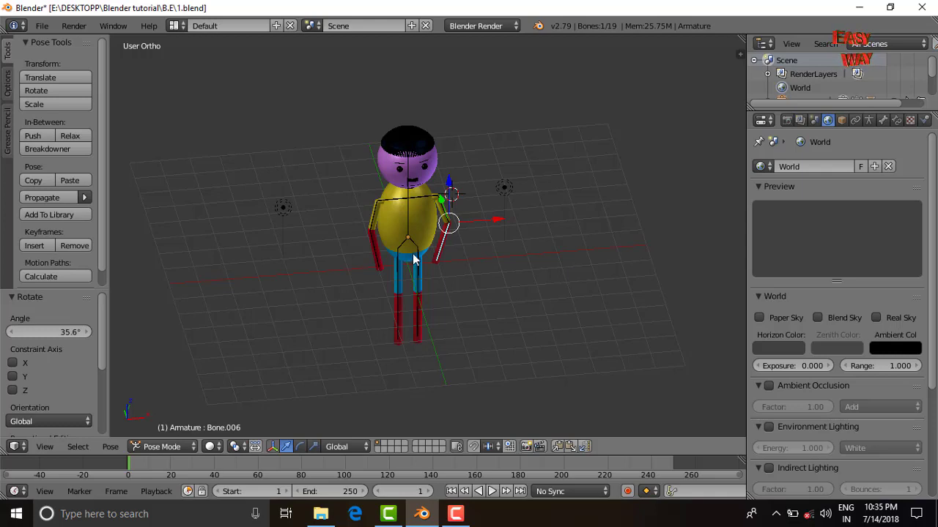
middle_click_drag(274, 155, 396, 217)
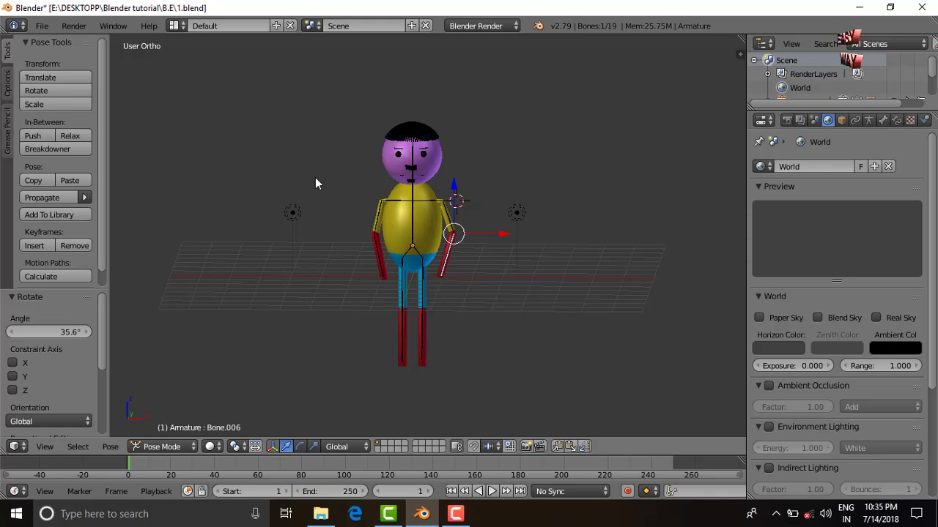
mouse_move(481, 283)
middle_mouse_down()
mouse_move(543, 313)
mouse_move(479, 298)
mouse_move(559, 319)
mouse_move(539, 309)
middle_mouse_up()
scroll(423, 284, "up", 4)
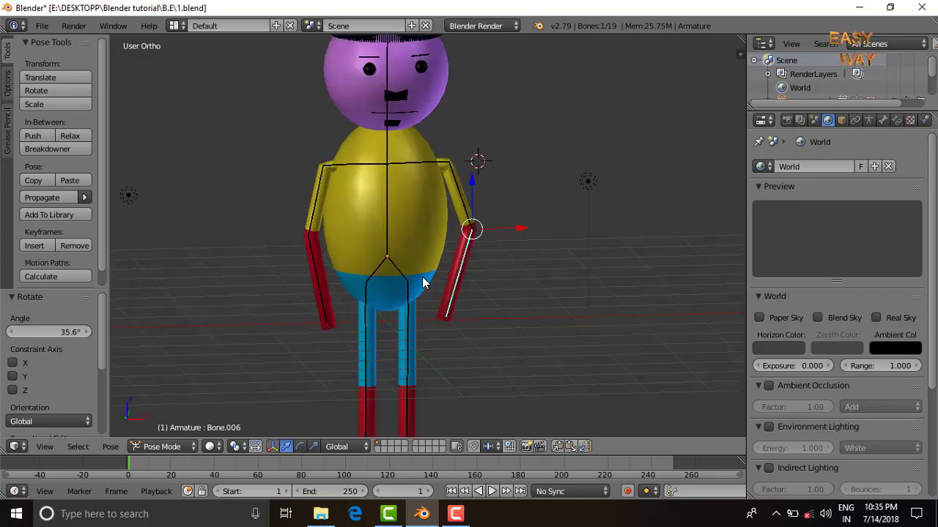
scroll(422, 284, "down", 2)
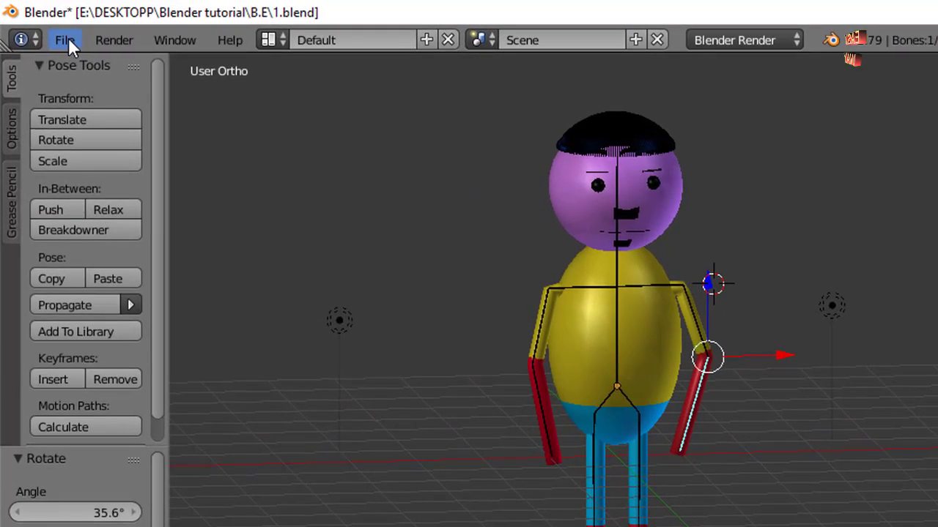
Open the Save As Blender File browser from the File menu.
left_click(68, 38)
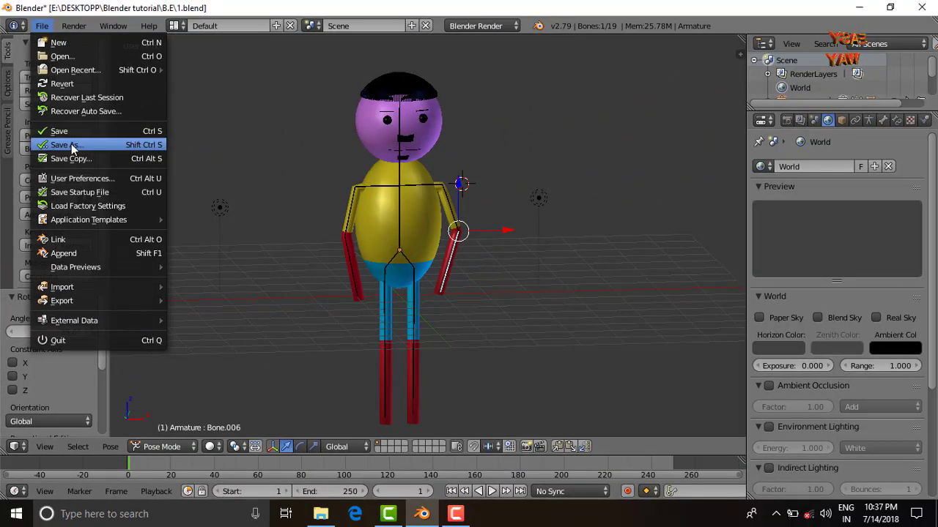
left_click(72, 146)
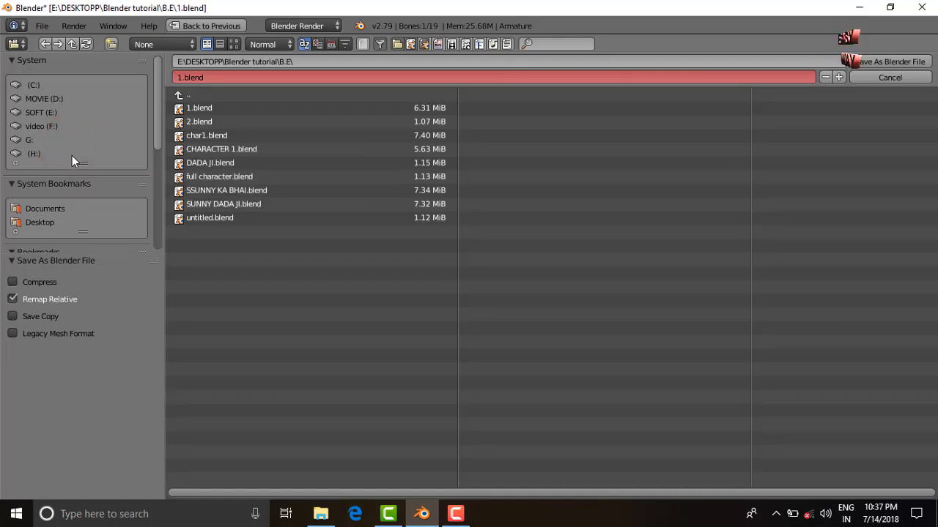
Minimize Blender and make a new desktop folder named 'my character'.
left_click(871, 3)
right_click(496, 71)
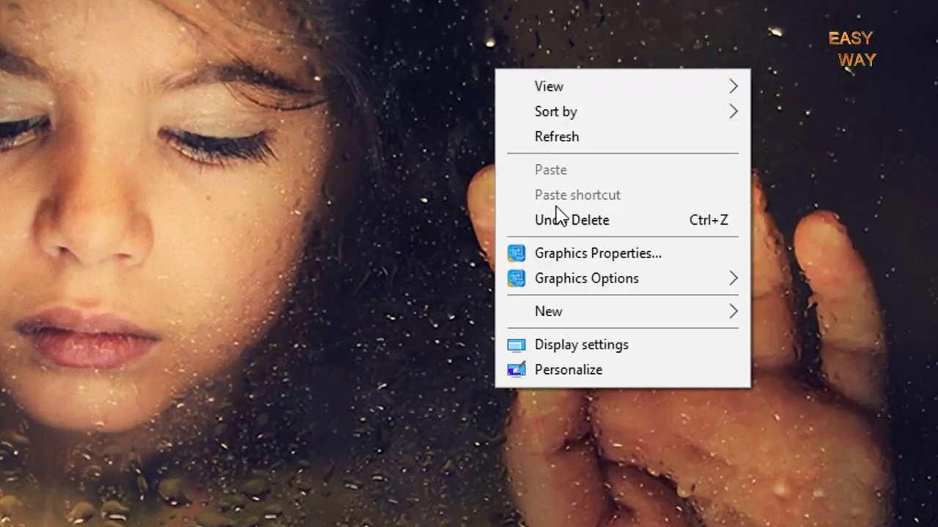
left_click(569, 311)
left_click(769, 315)
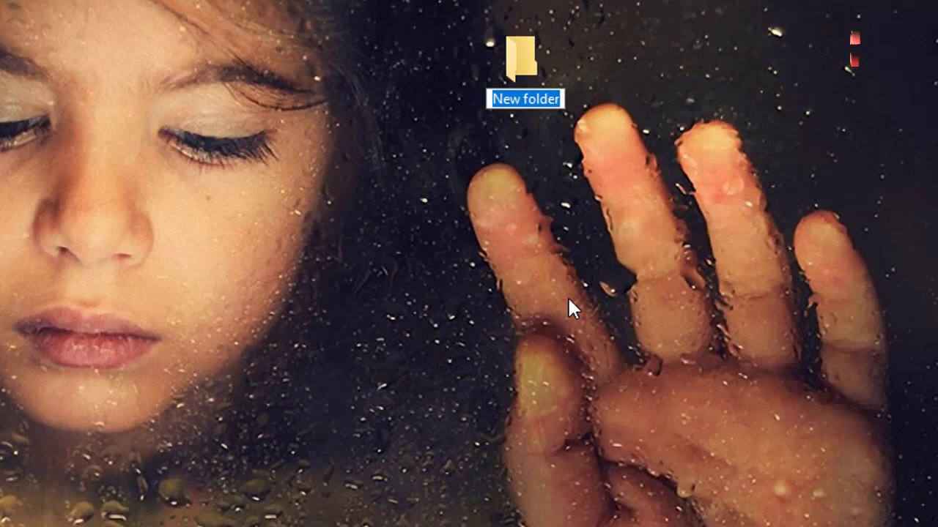
type("my ch")
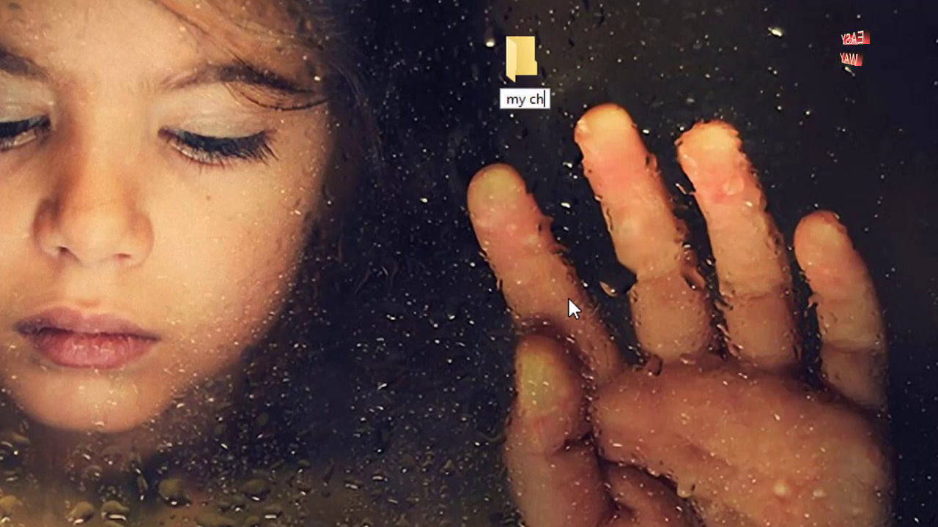
type("aracter")
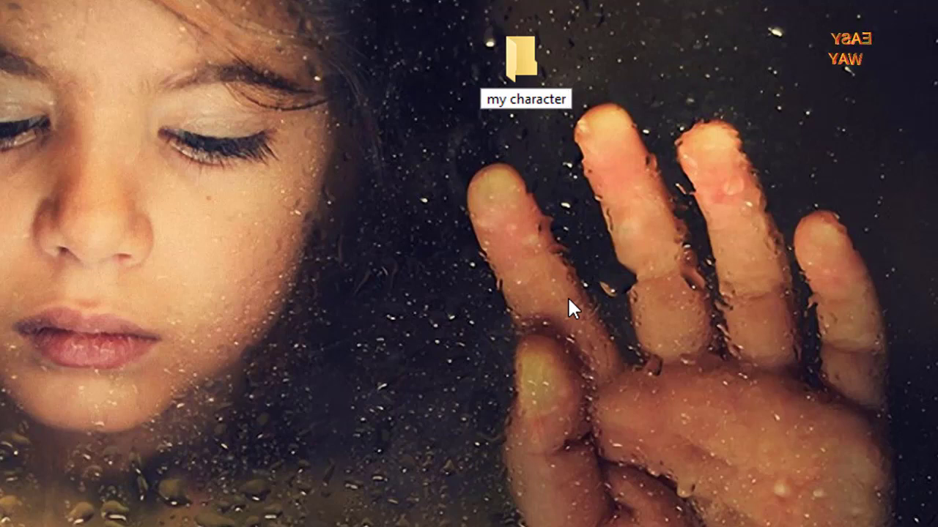
left_click(505, 33)
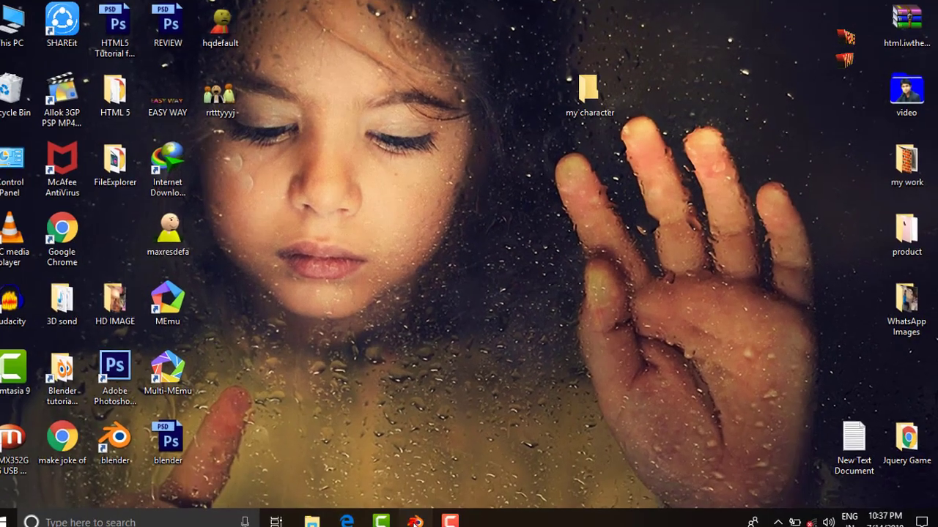
Save the file as 'character 1.blend' in Desktop > my character.
left_click(422, 514)
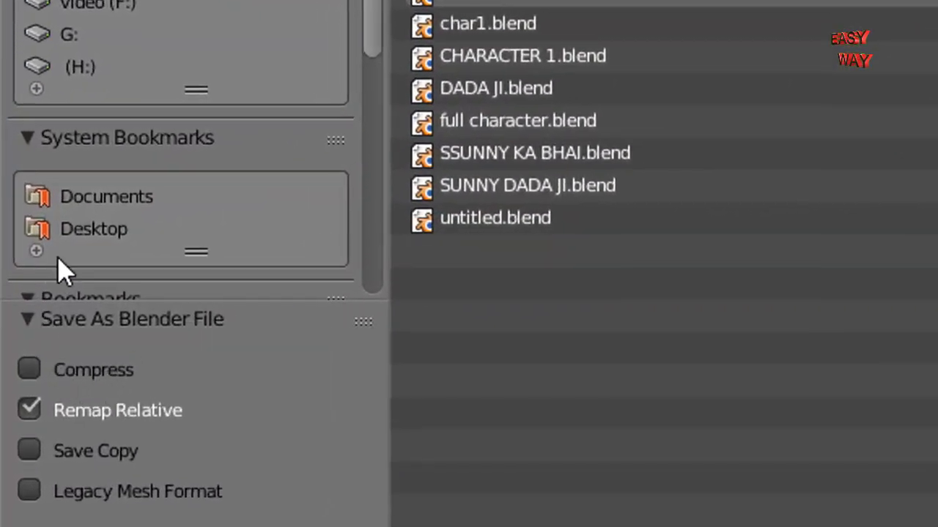
left_click(74, 229)
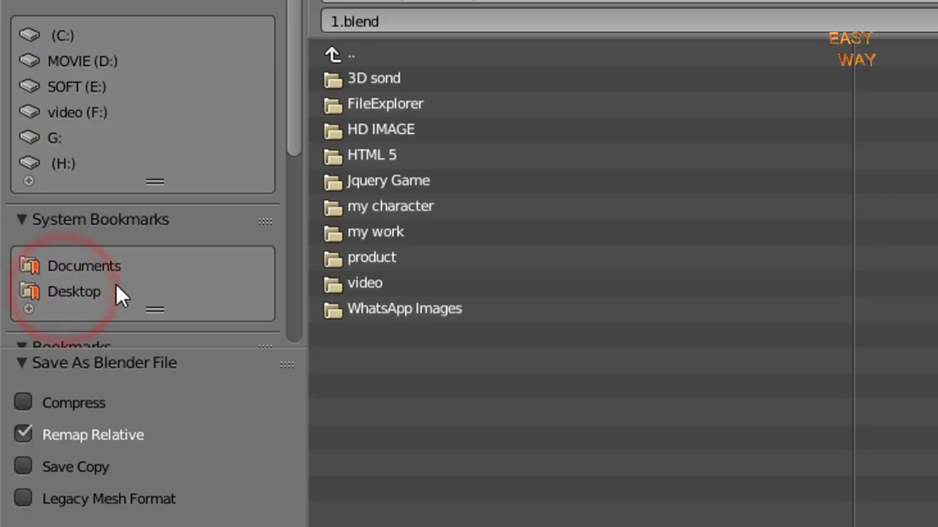
left_click(387, 209)
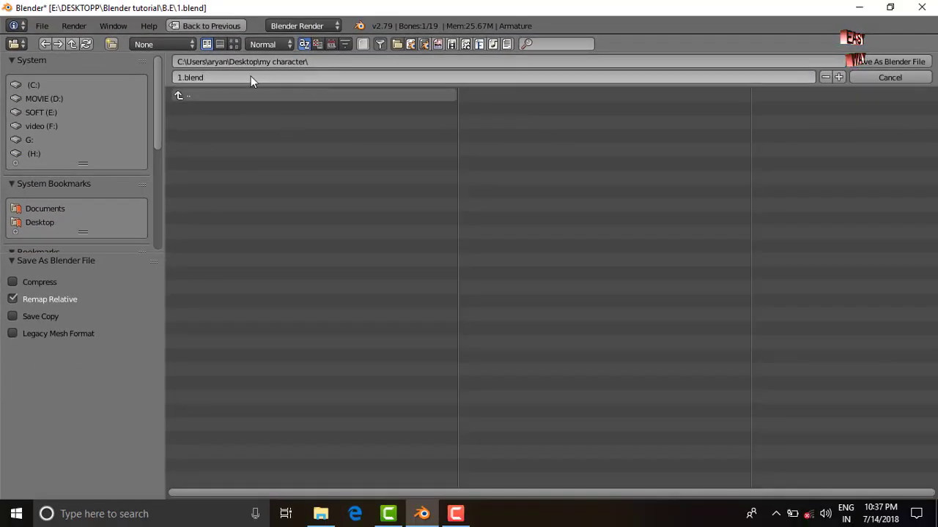
left_click(245, 77)
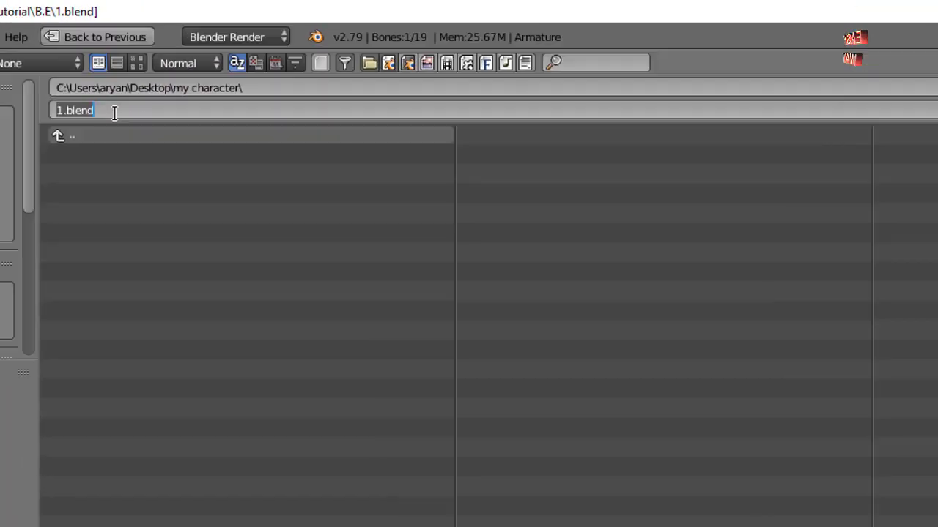
type("c")
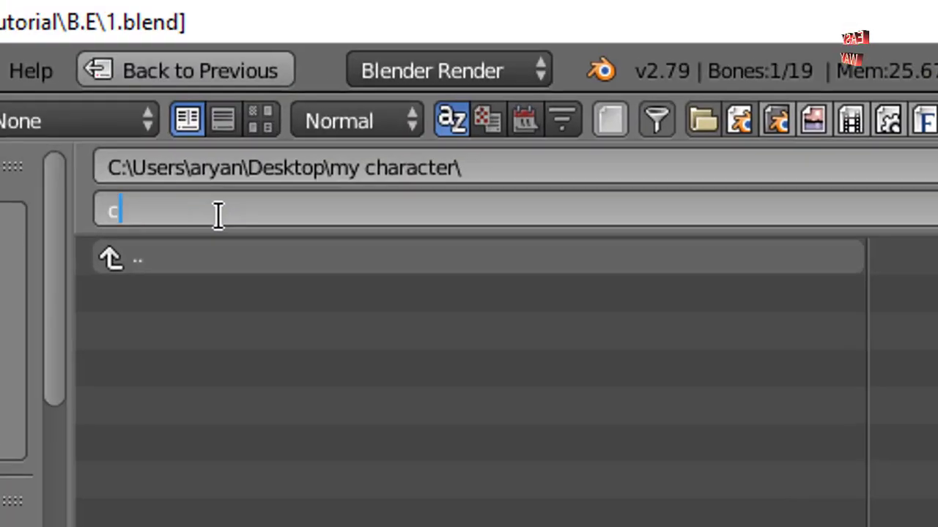
type("harac")
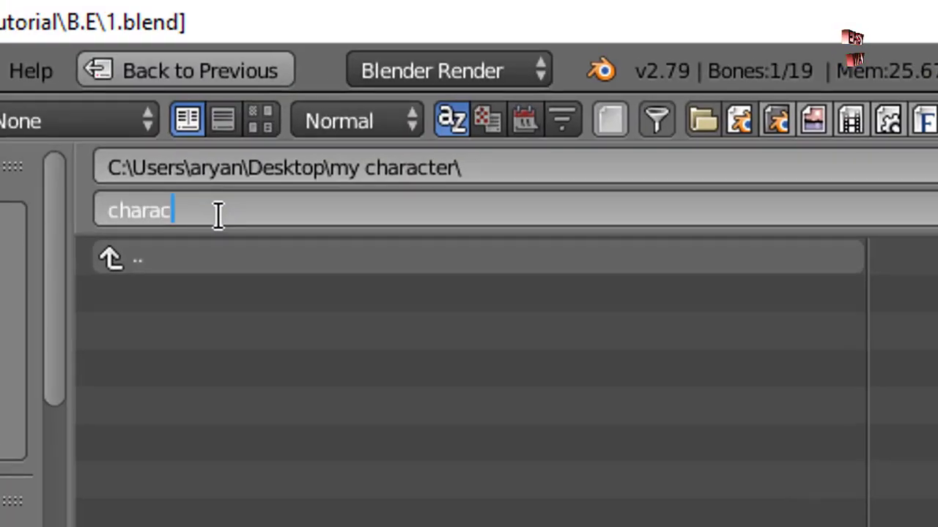
type("ter 1")
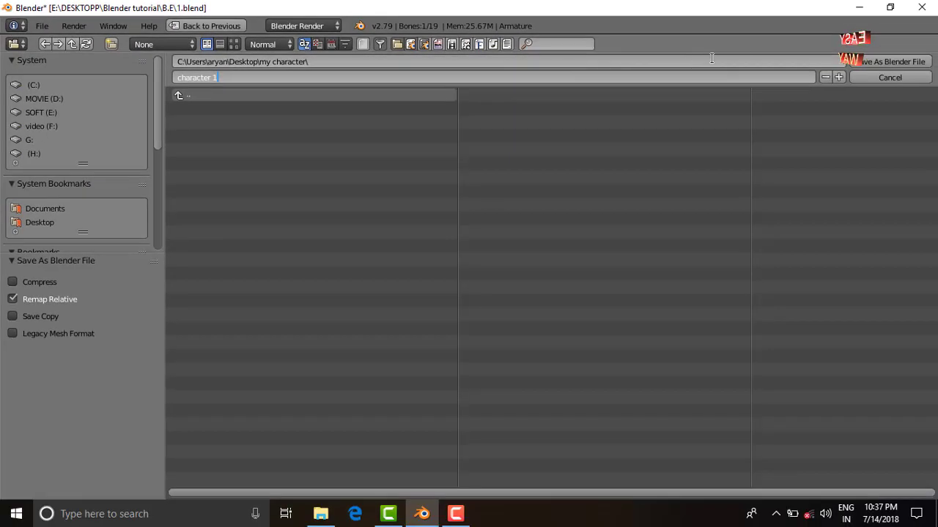
left_click(893, 63)
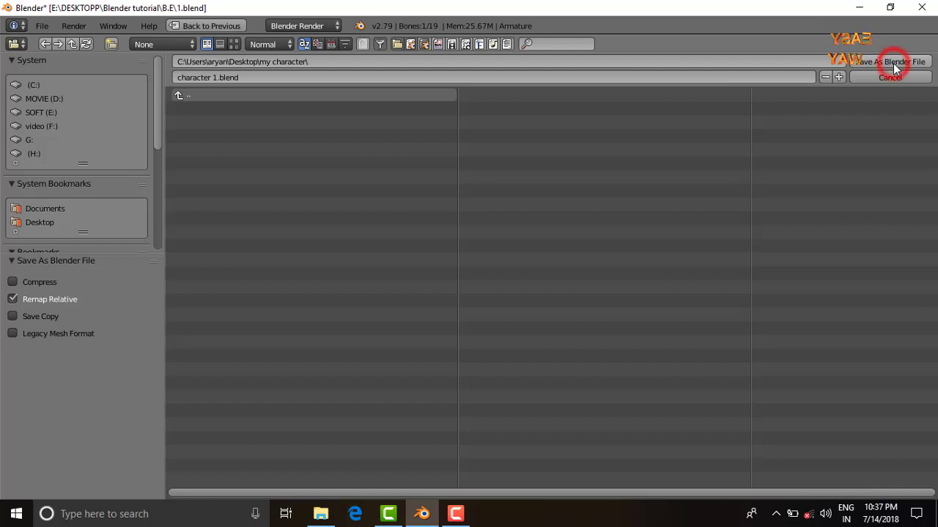
left_click(876, 65)
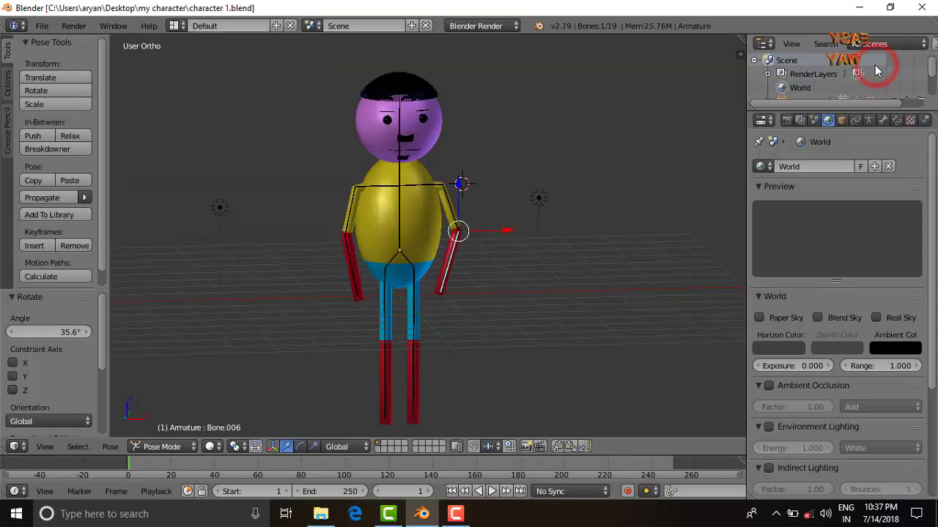
Open 'character 1' from the my character folder in File Explorer.
left_click(859, 7)
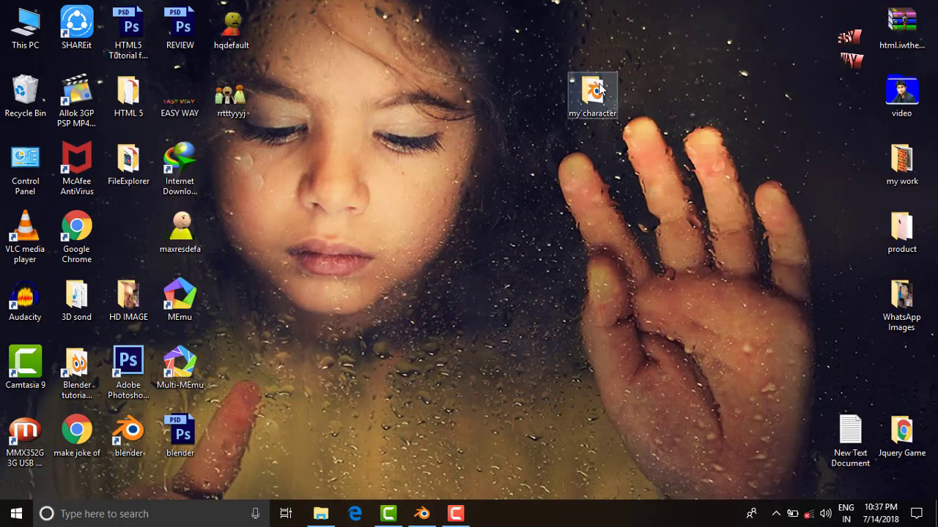
double_click(594, 88)
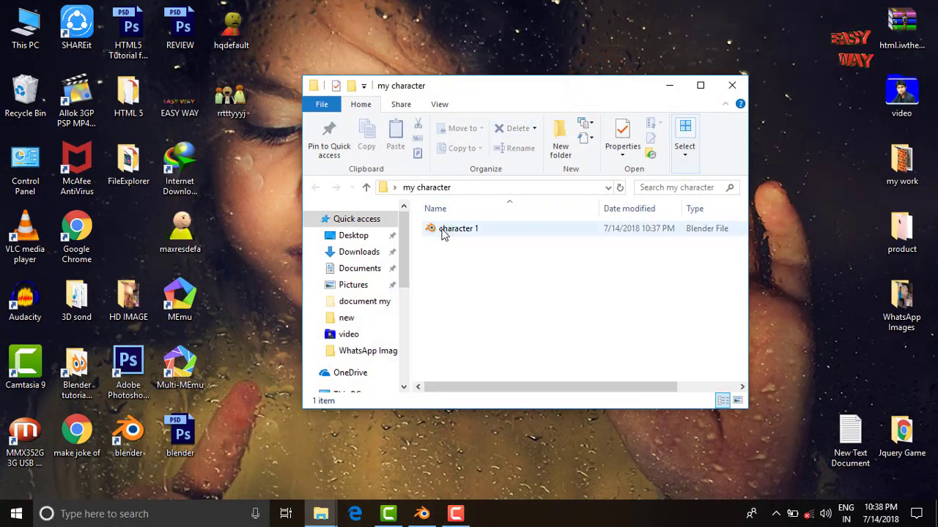
left_click(442, 231)
left_click(706, 87)
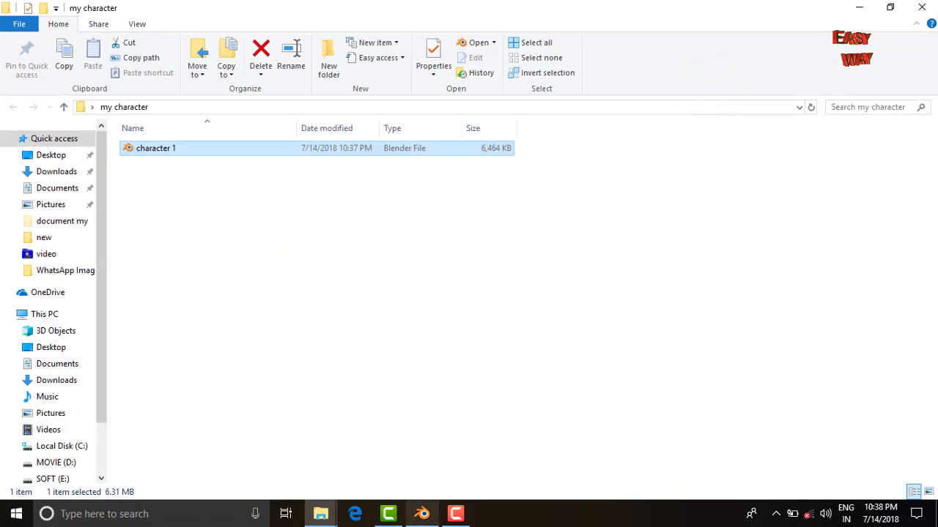
double_click(220, 148)
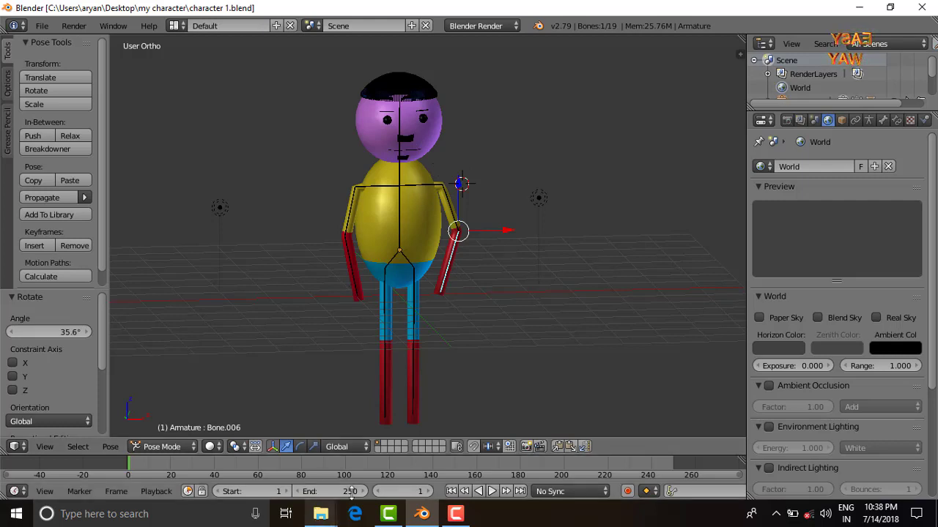
Shrink Blender and open a second copy of 'character 1' from Explorer.
left_click(890, 7)
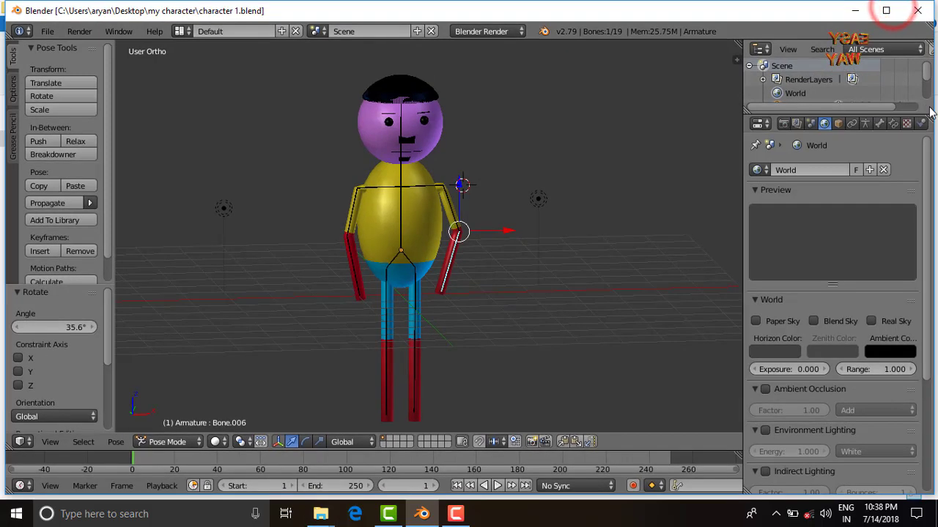
left_click_drag(930, 107, 507, 96)
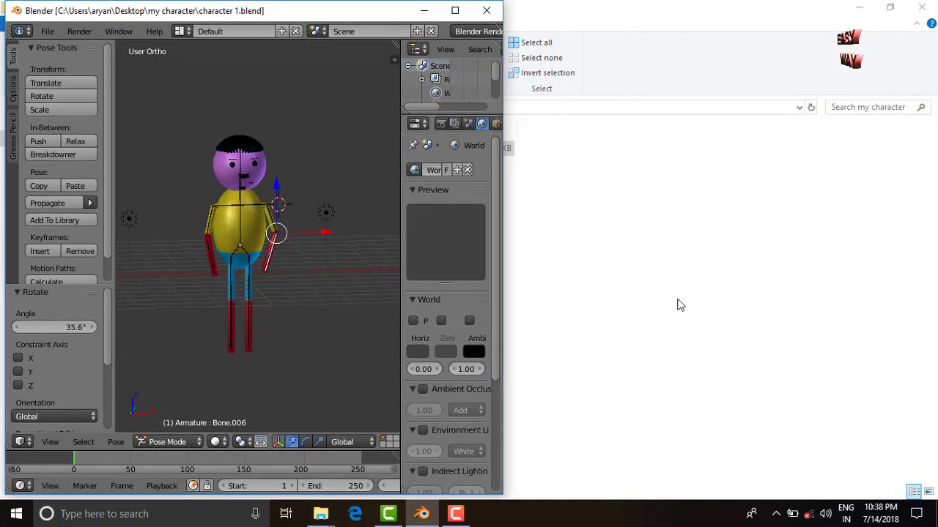
left_click(679, 262)
double_click(143, 151)
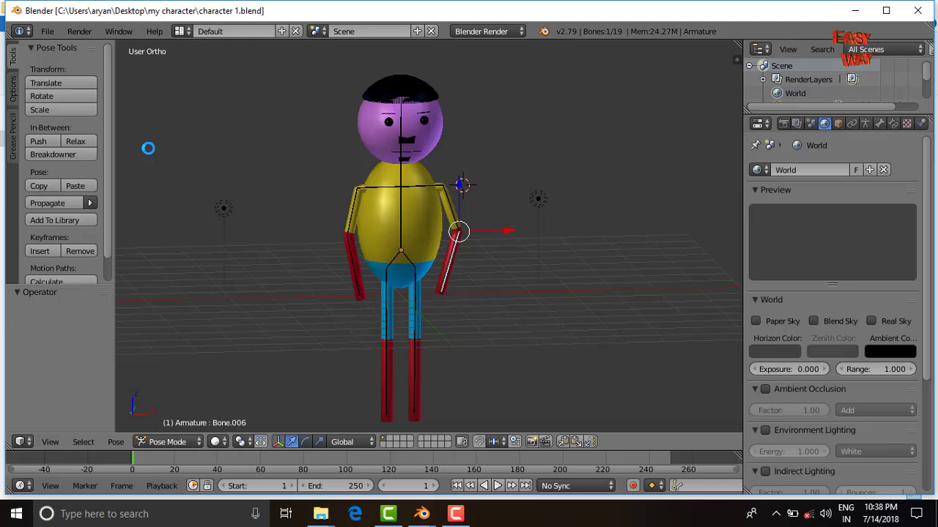
Arrange the two Blender windows side by side.
left_click(886, 10)
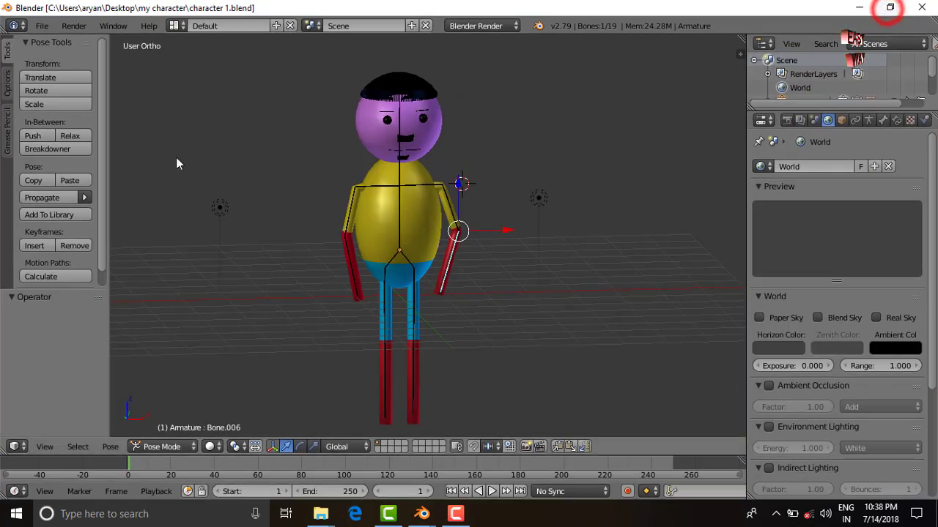
left_click(890, 7)
mouse_move(4, 156)
left_mouse_down()
mouse_move(526, 152)
mouse_move(509, 152)
left_mouse_up()
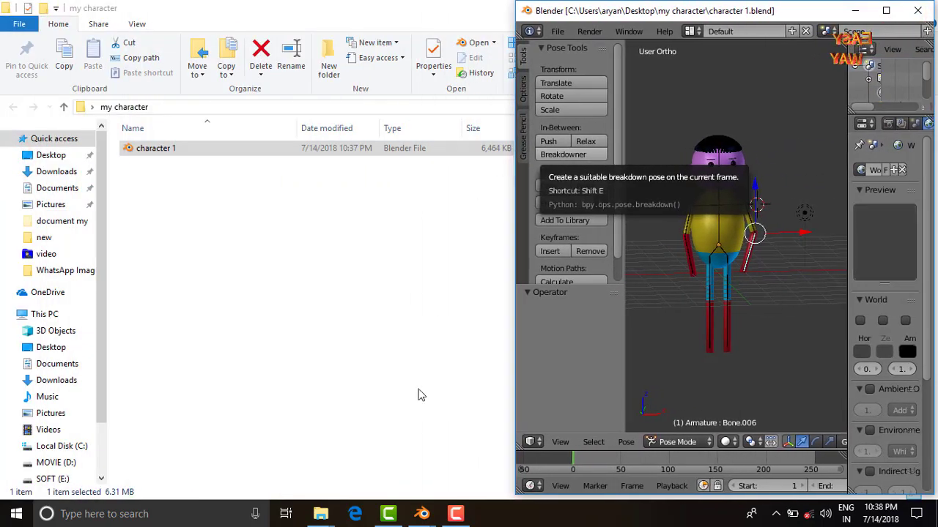
left_click(421, 514)
left_click(404, 489)
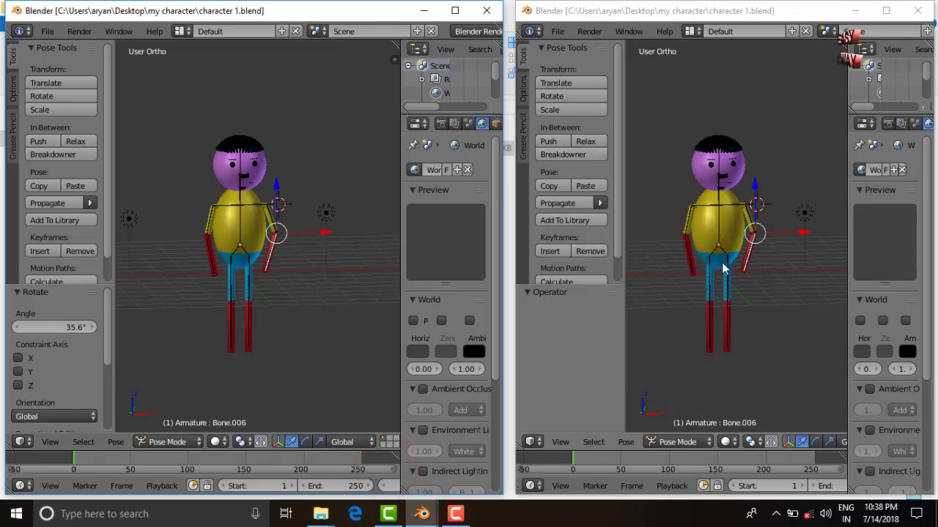
Orbit the left view to the character's side, save, and reposition the 3D cursors.
mouse_move(309, 301)
middle_mouse_down()
mouse_move(138, 295)
mouse_move(152, 311)
mouse_move(207, 294)
middle_mouse_up()
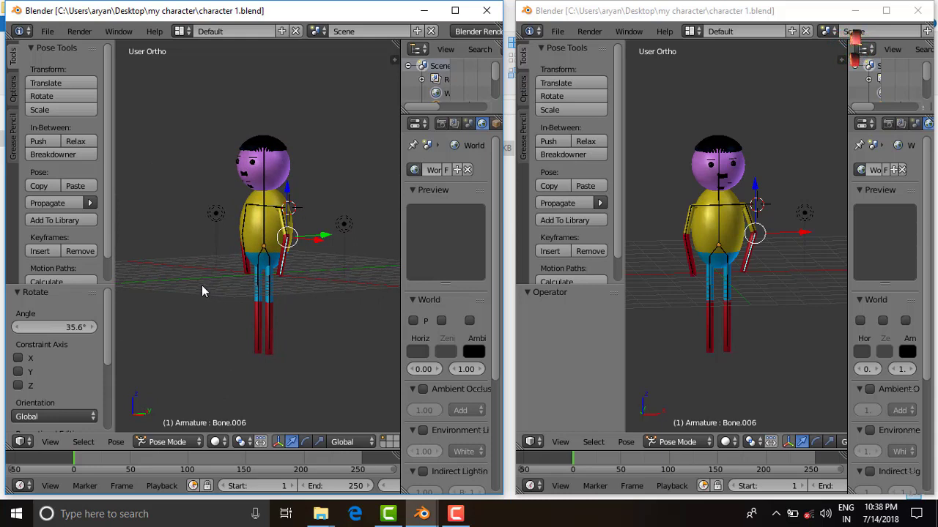
left_click(49, 33)
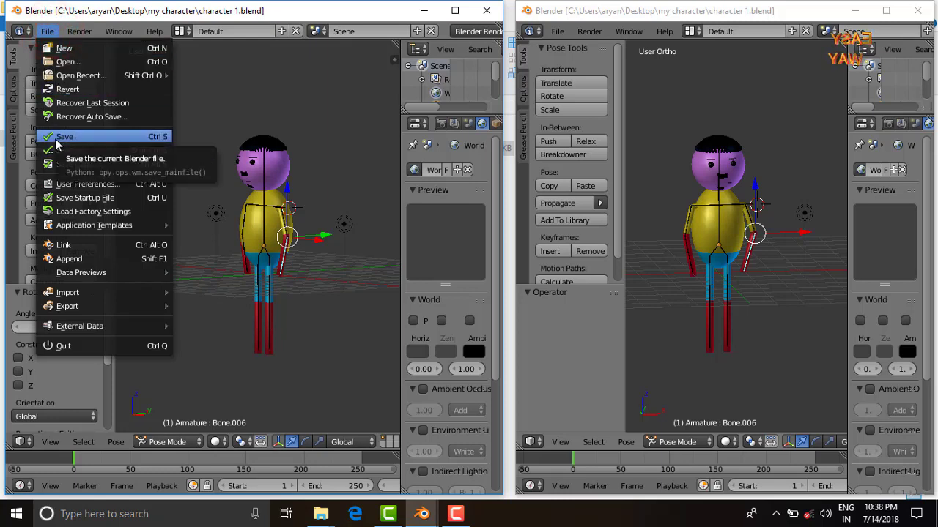
left_click(57, 140)
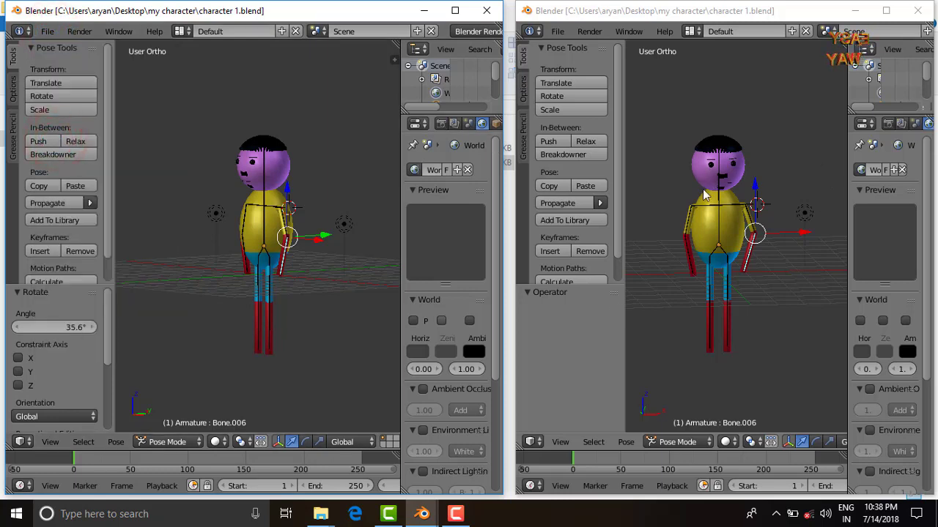
left_click(770, 153)
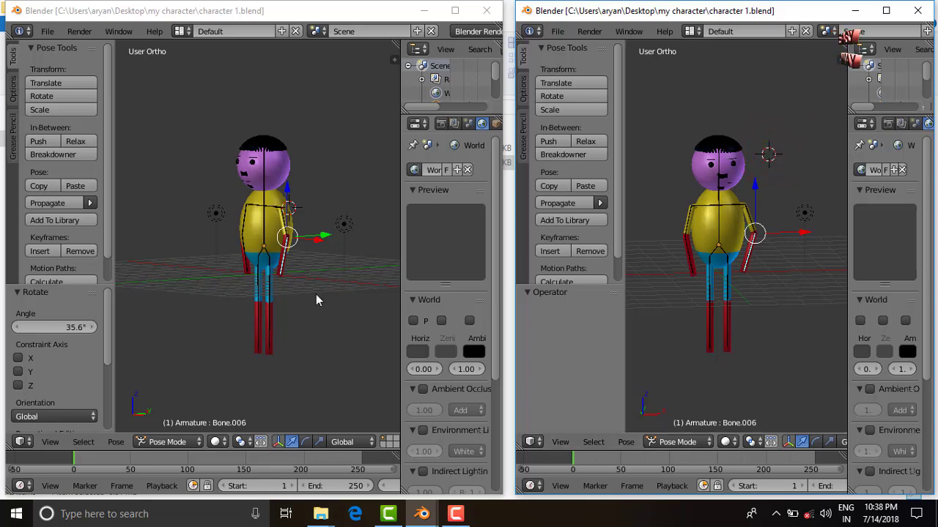
left_click(179, 251)
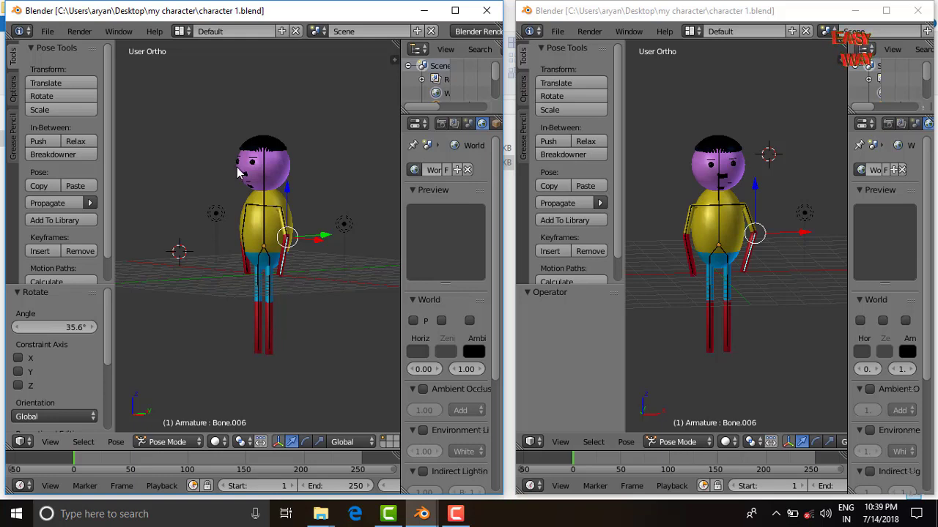
Close the second Blender window, inspect the character 1.blend1 backup, and reopen 'character 1'.
left_click(919, 10)
left_click(776, 184)
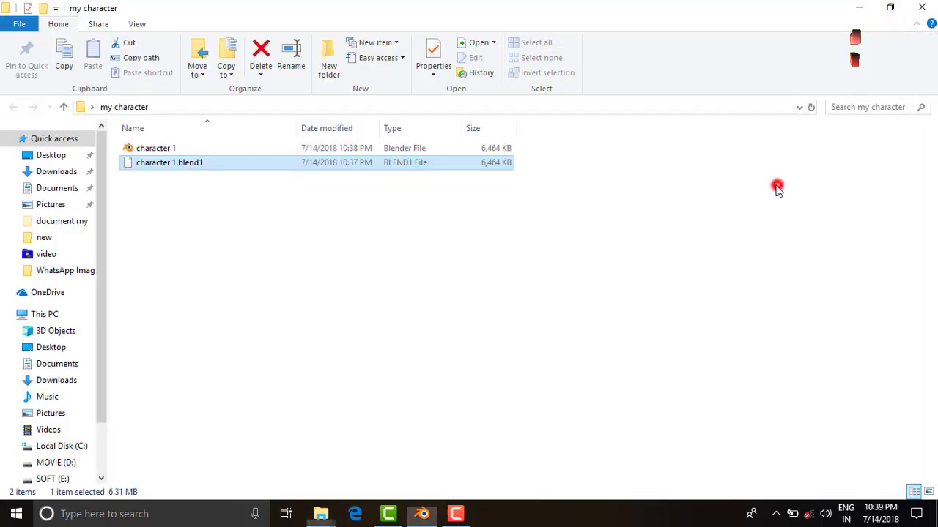
left_click(146, 167)
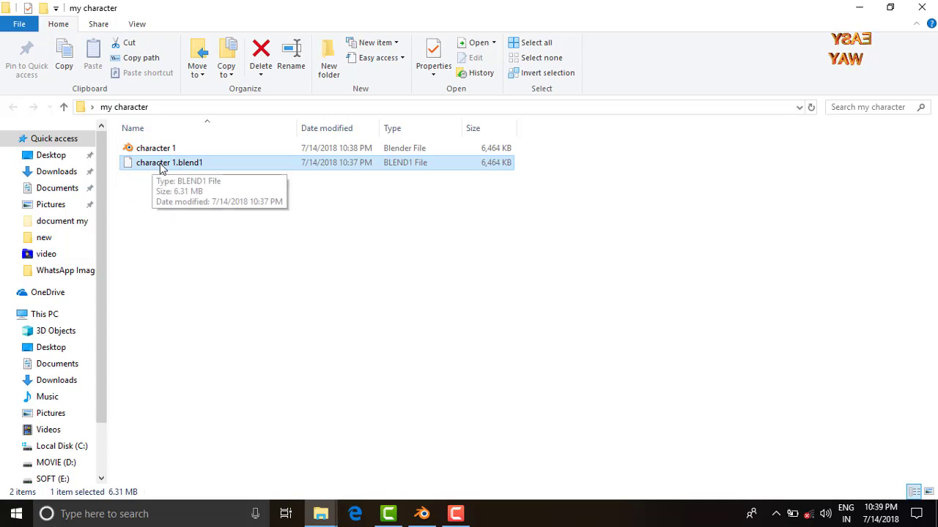
mouse_move(168, 162)
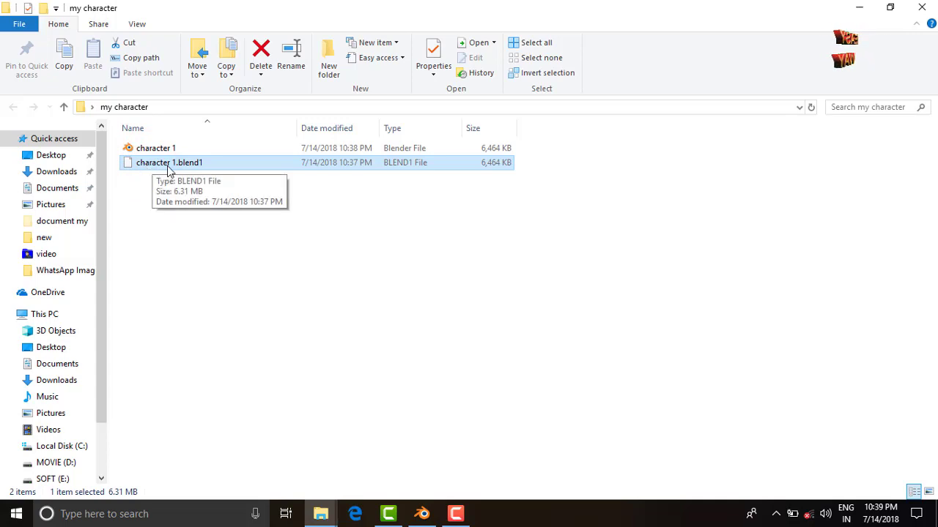
left_click(163, 151)
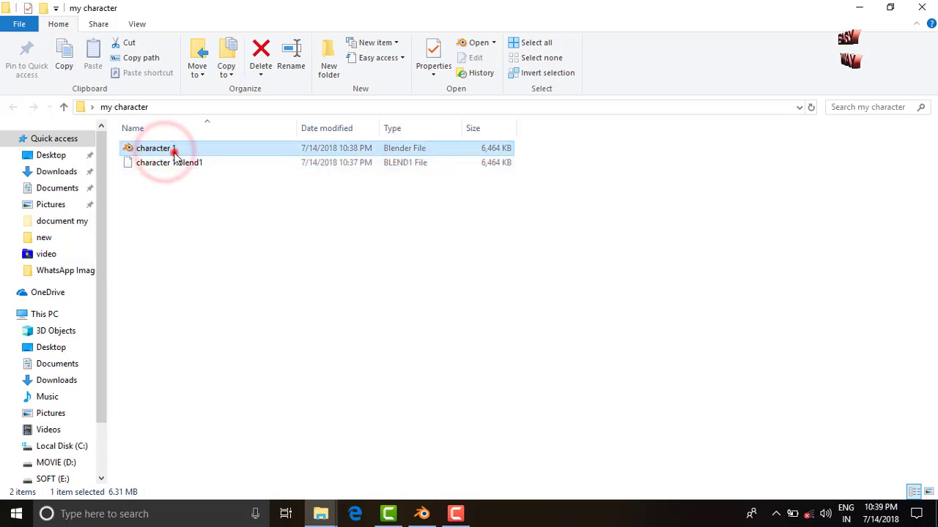
double_click(173, 155)
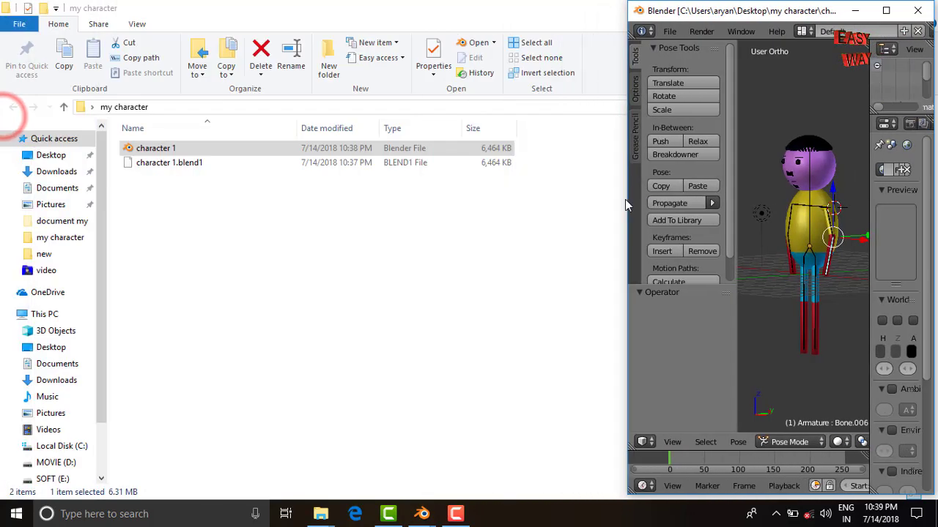
Place both Blender windows side by side and orbit the left view back to face the character.
left_click_drag(625, 199, 606, 200)
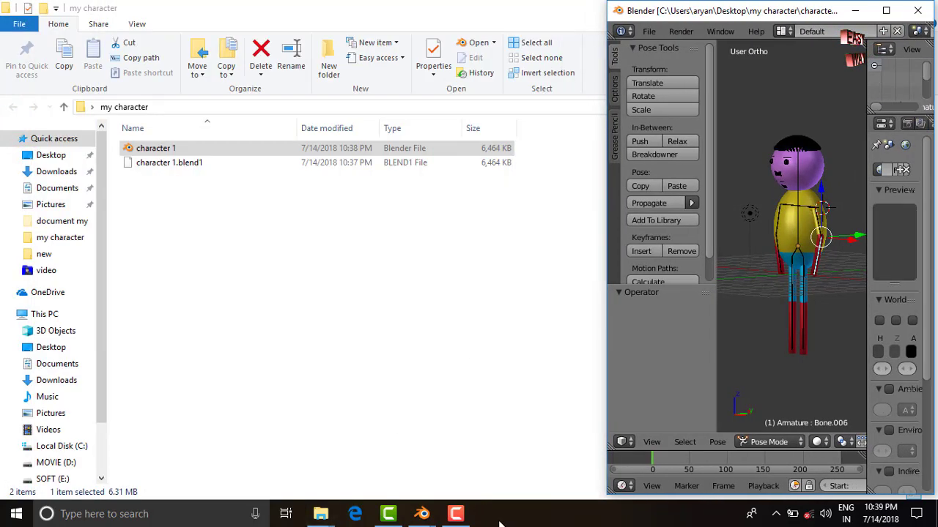
left_click(419, 515)
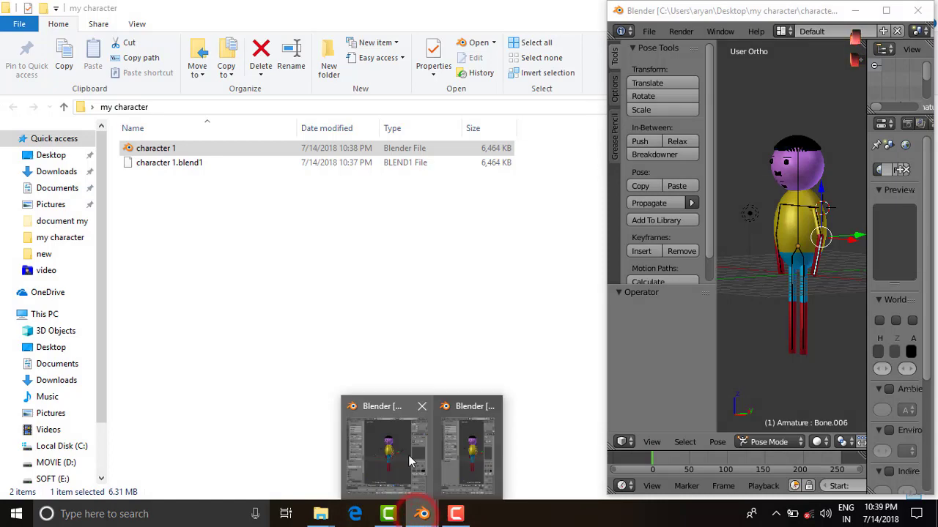
left_click(387, 447)
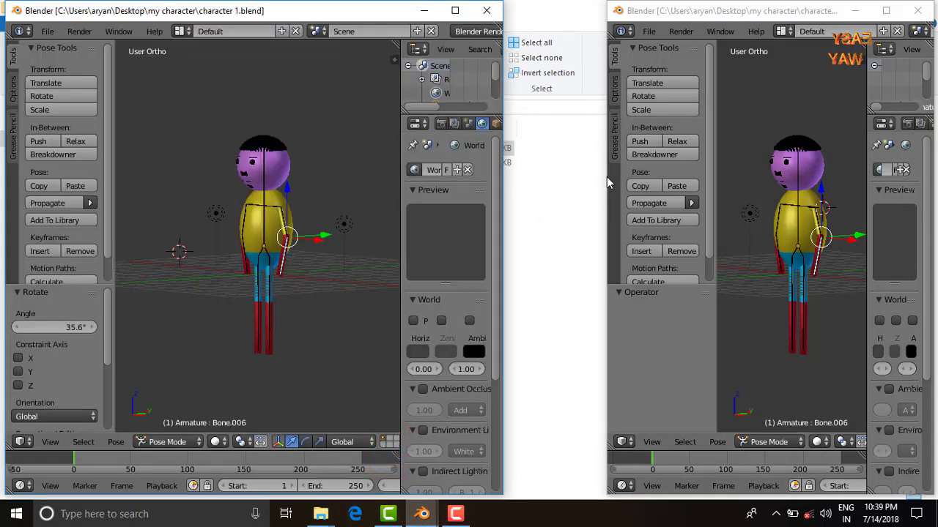
left_click_drag(607, 177, 505, 183)
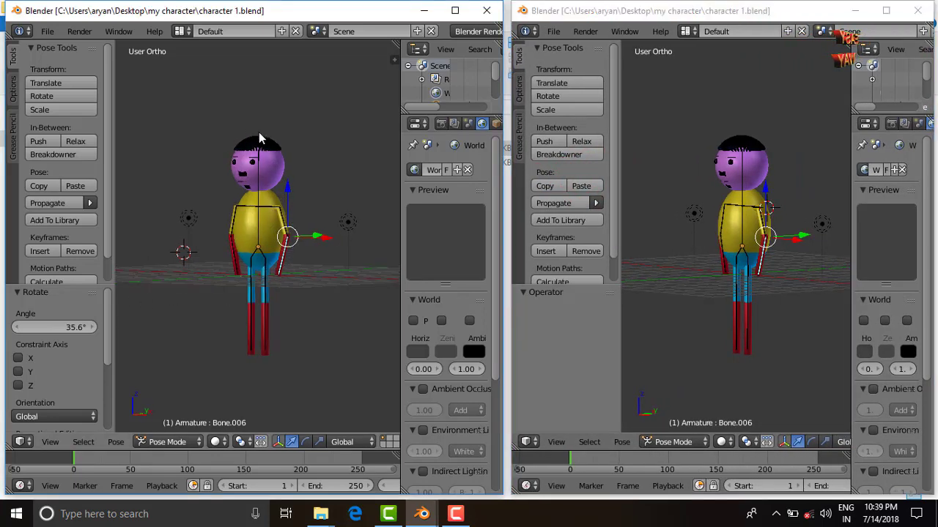
mouse_move(251, 189)
middle_mouse_down()
mouse_move(297, 192)
mouse_move(217, 91)
mouse_move(275, 194)
mouse_move(124, 166)
mouse_move(245, 139)
middle_mouse_up()
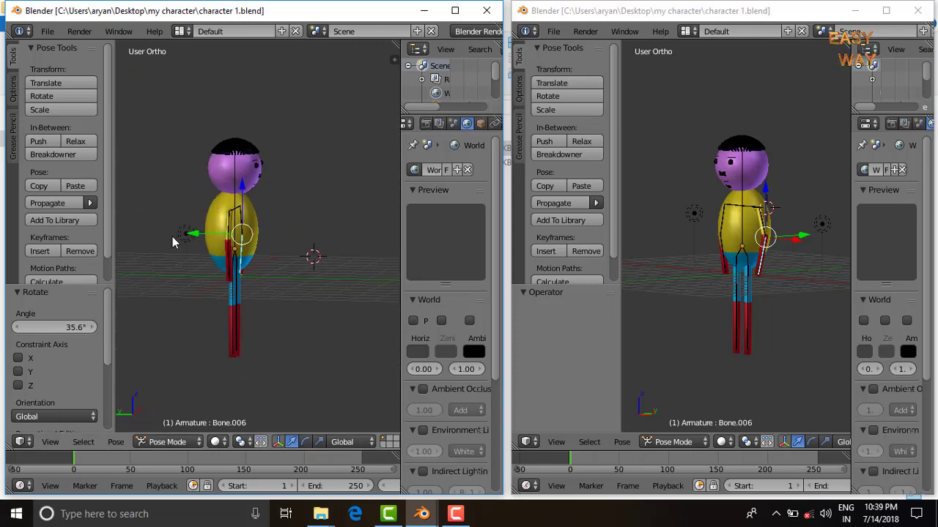
mouse_move(173, 238)
middle_mouse_down()
mouse_move(320, 227)
mouse_move(200, 270)
mouse_move(115, 244)
mouse_move(386, 224)
middle_mouse_up()
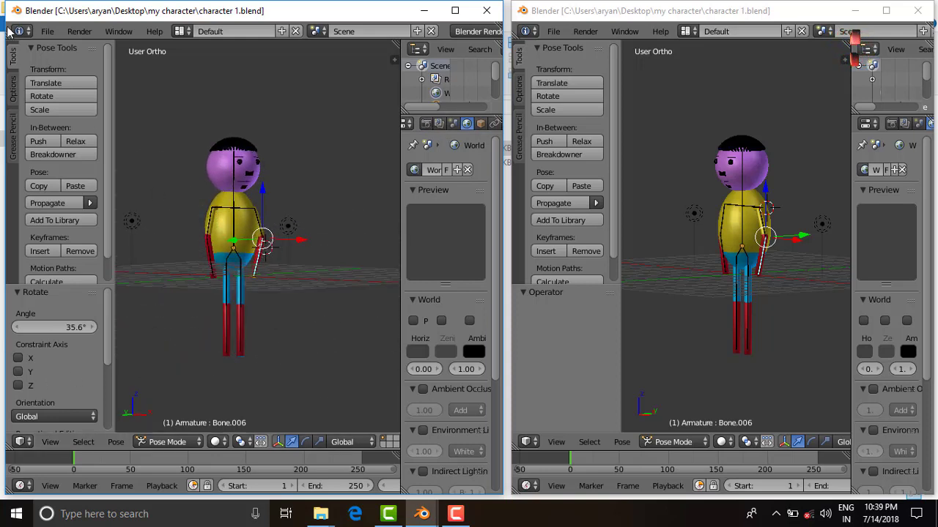
Save the left copy as 'character 2.blend' in my character, then close that window.
left_click(42, 33)
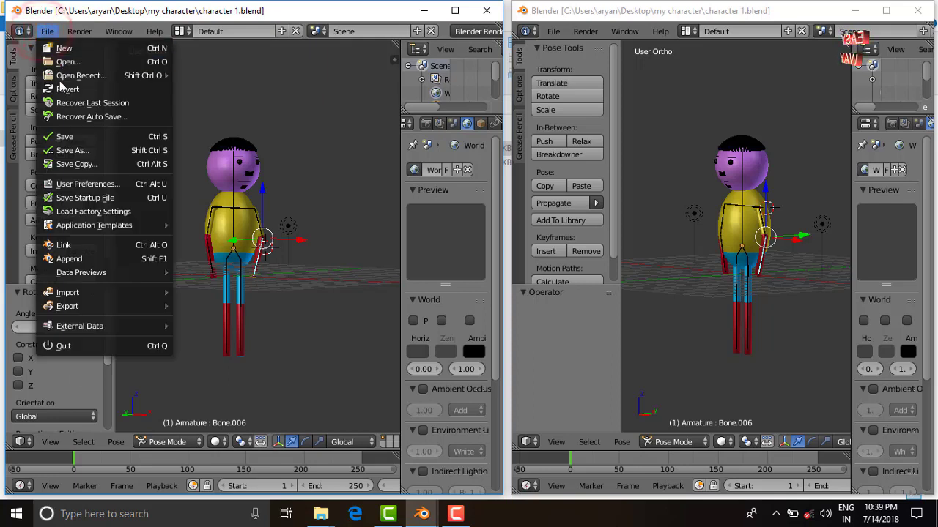
left_click(71, 151)
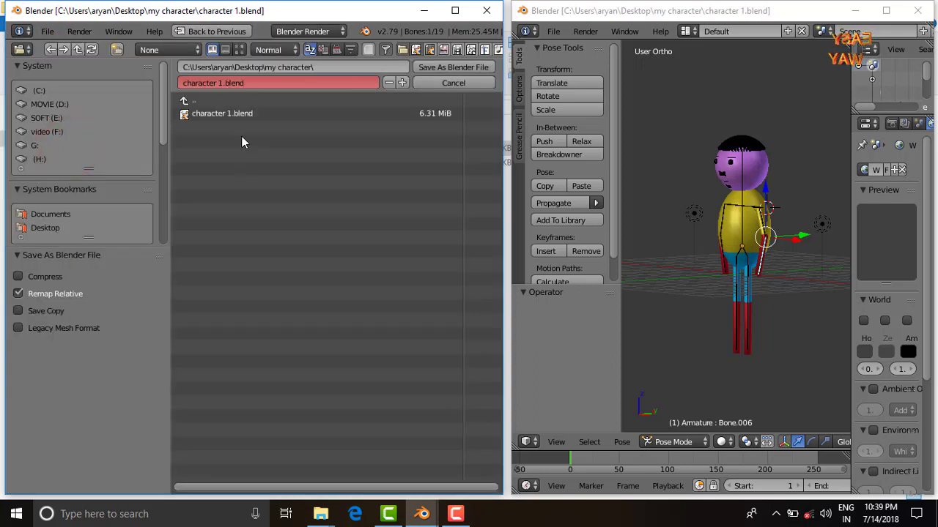
left_click(40, 229)
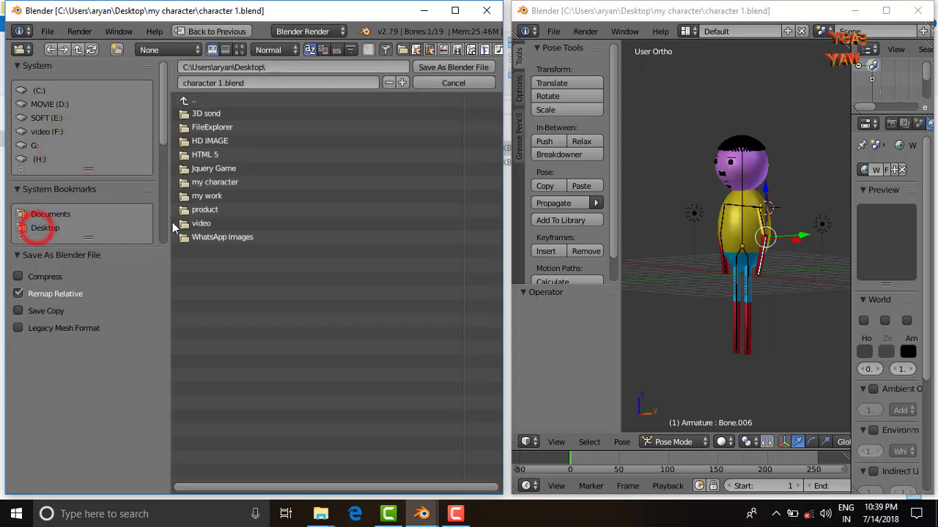
left_click(224, 184)
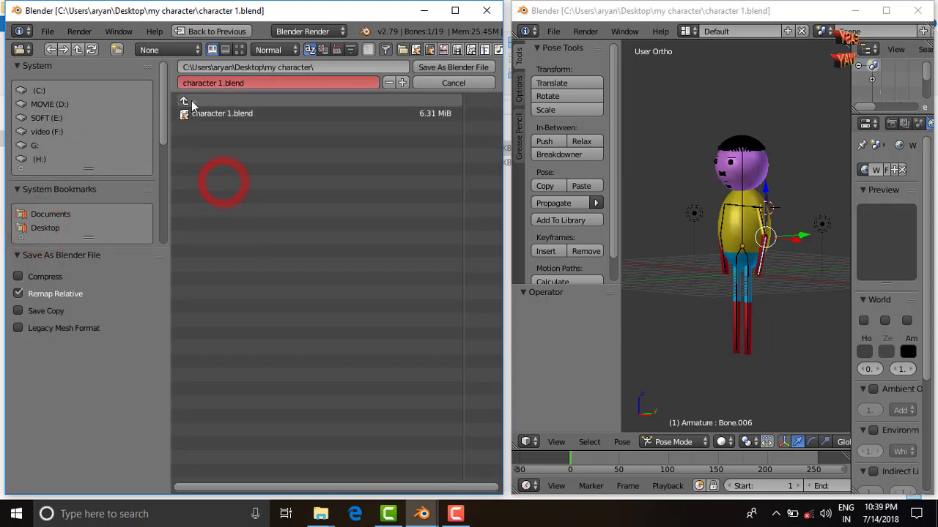
left_click(296, 84)
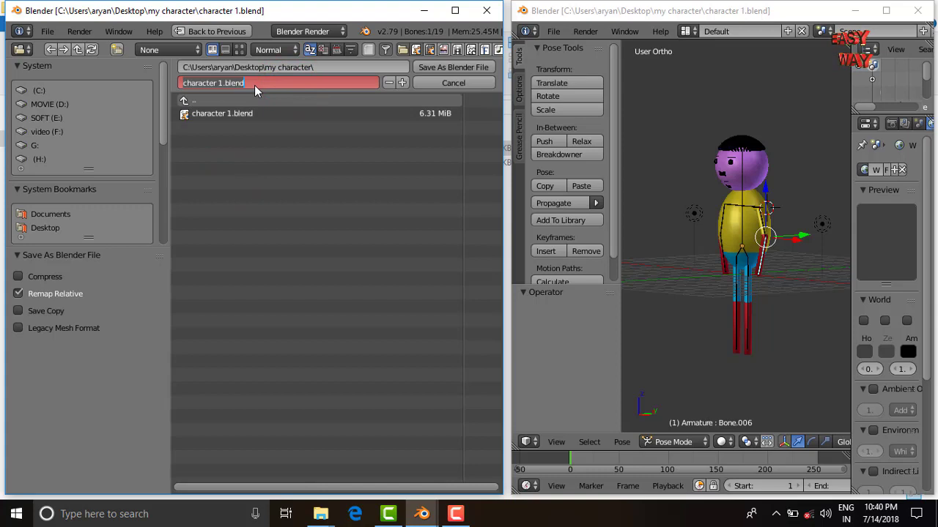
key("BackSpace")
type("charact")
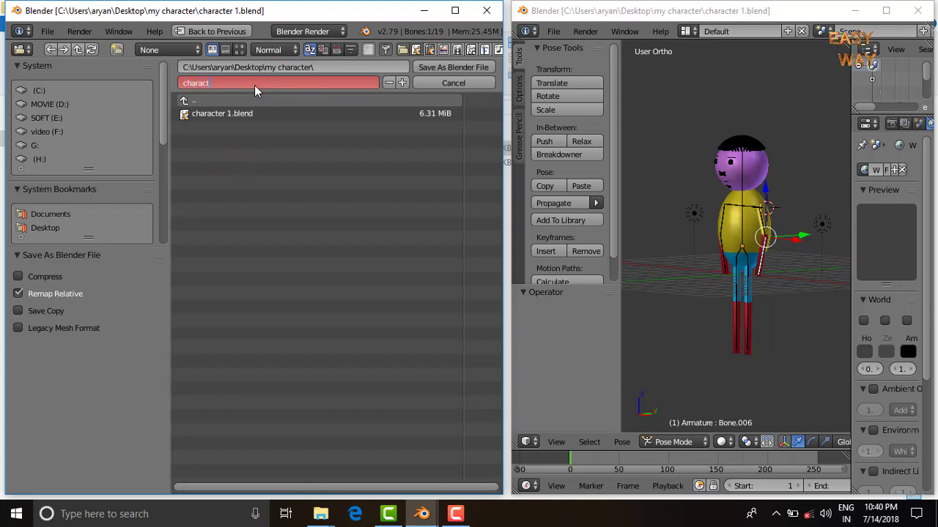
type("er 2")
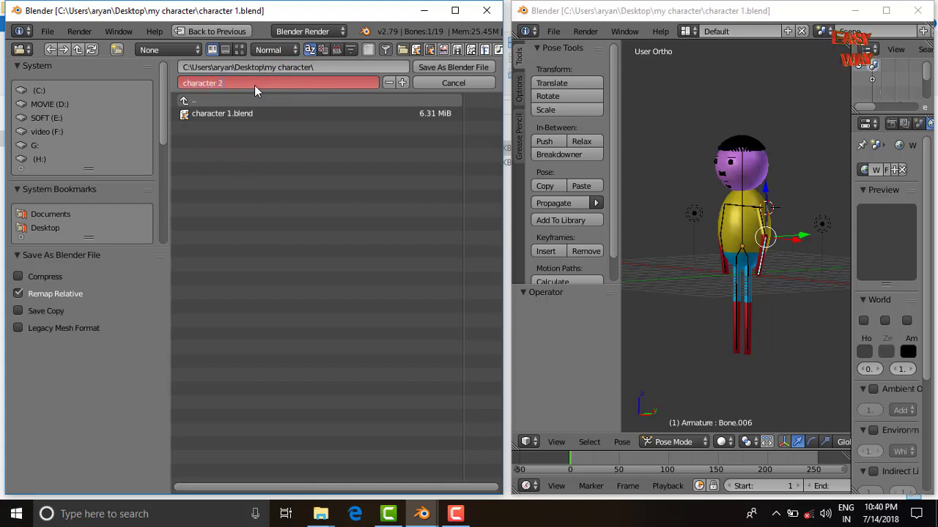
left_click(438, 69)
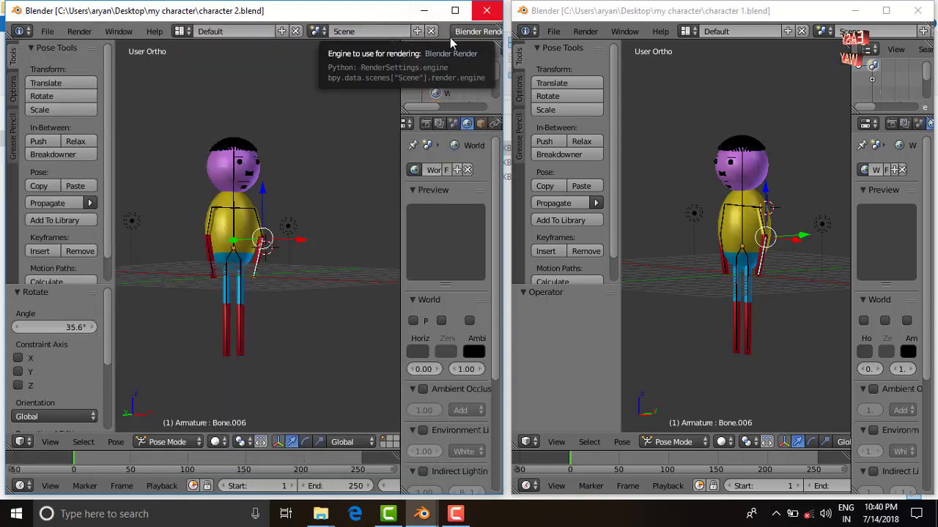
left_click(486, 10)
Open 'character 2' from the my character folder and narrow its Blender window.
left_click(147, 181)
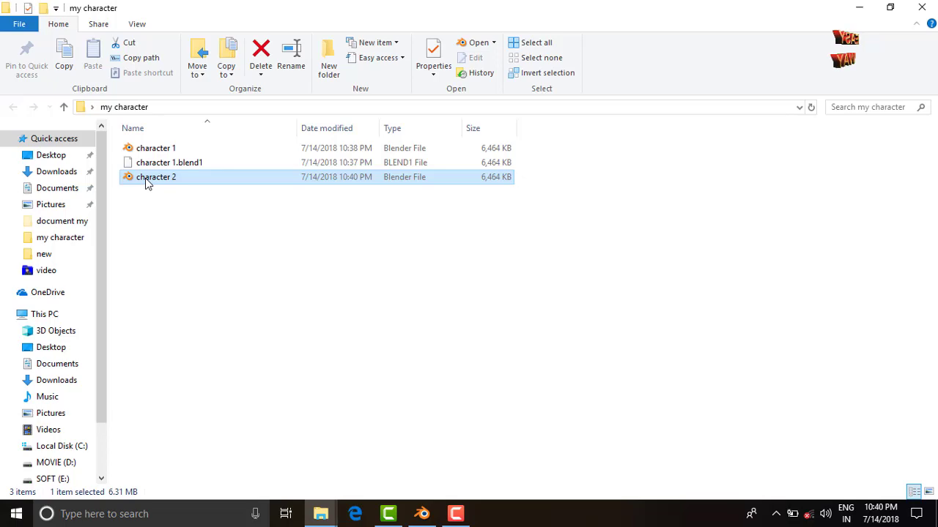
double_click(162, 178)
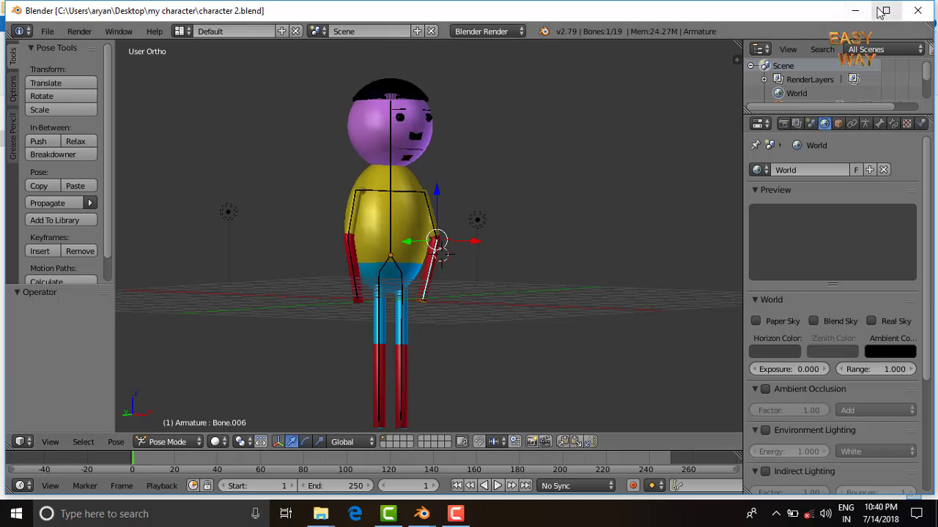
left_click(883, 11)
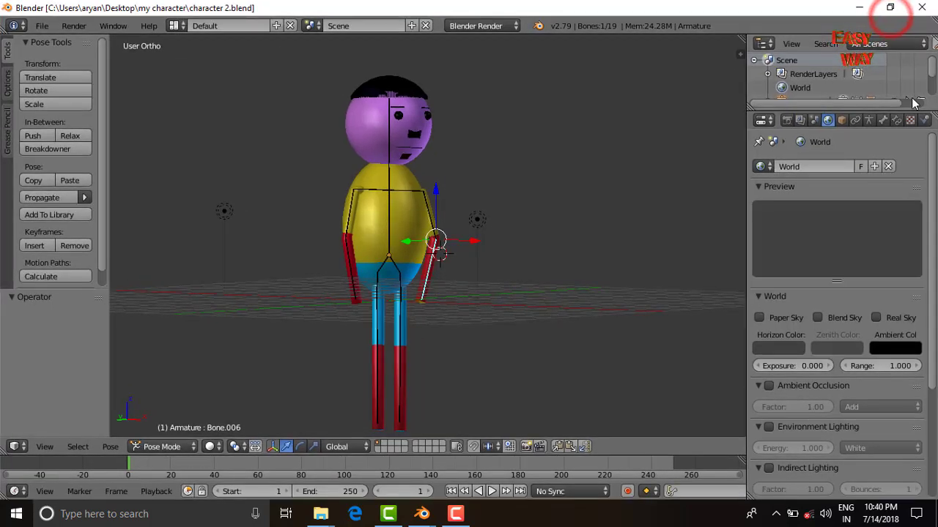
left_click(890, 8)
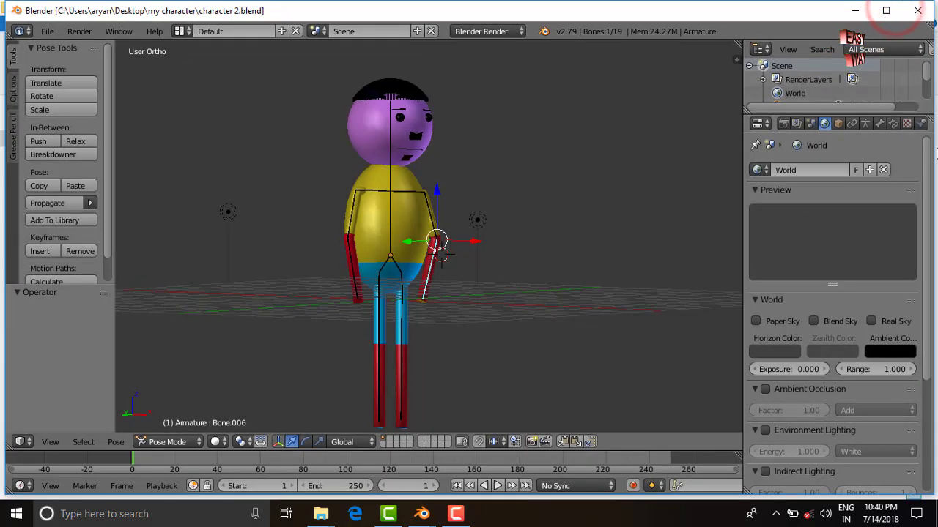
left_click_drag(935, 151, 398, 117)
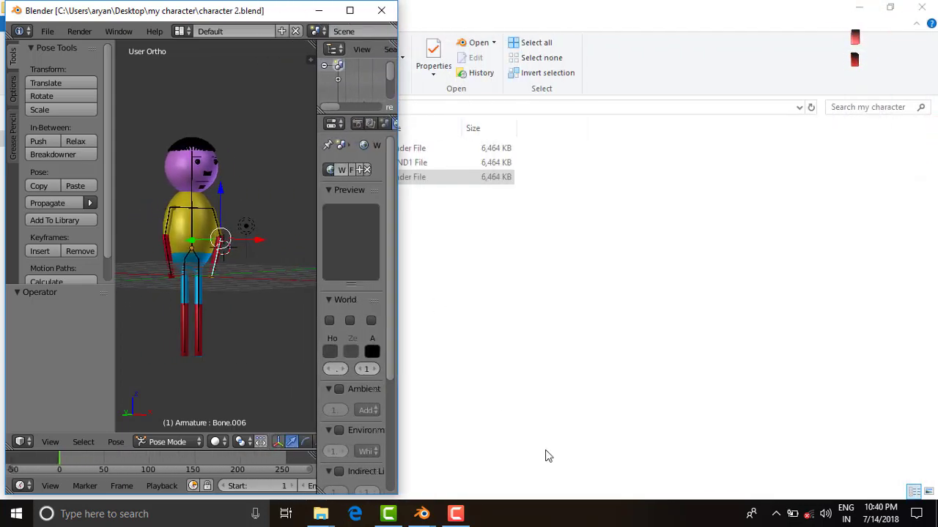
Switch between the Blender windows, closing character 1 and leaving character 2 full-screen.
left_click(422, 514)
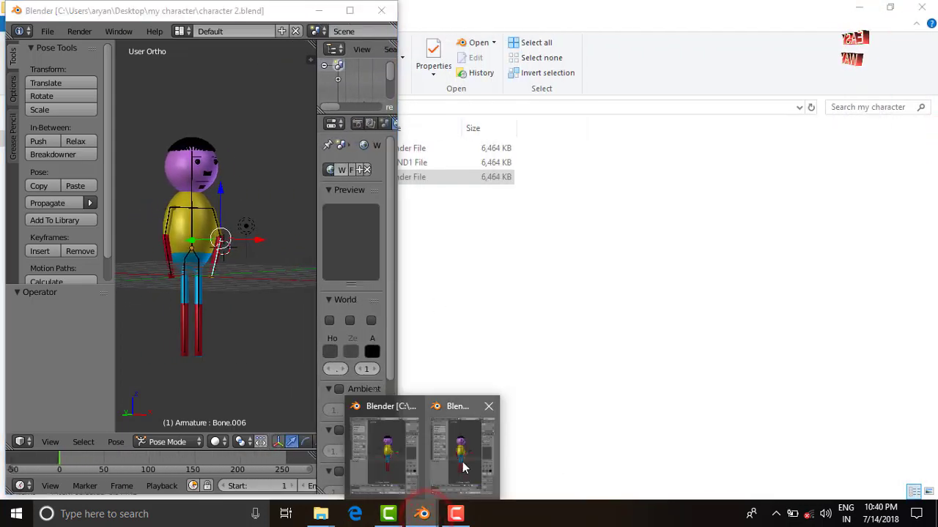
left_click(463, 468)
left_click(422, 514)
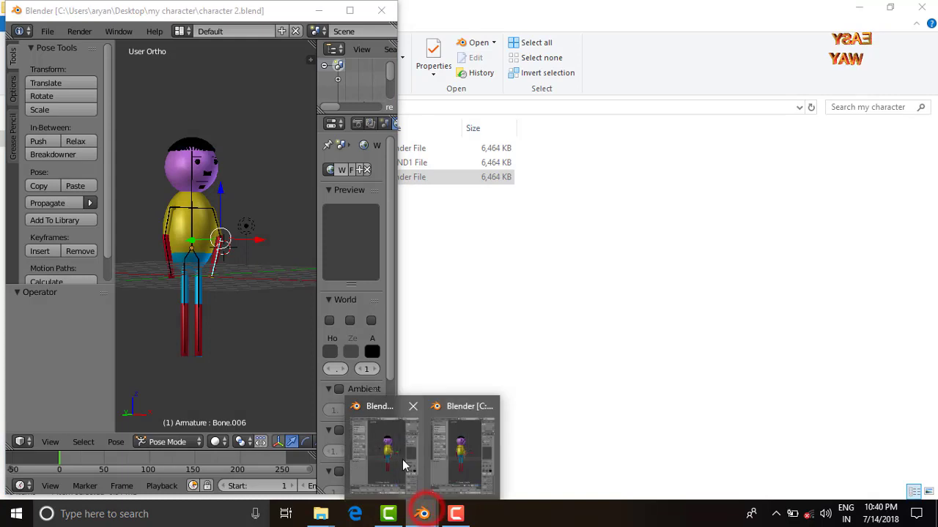
left_click(406, 465)
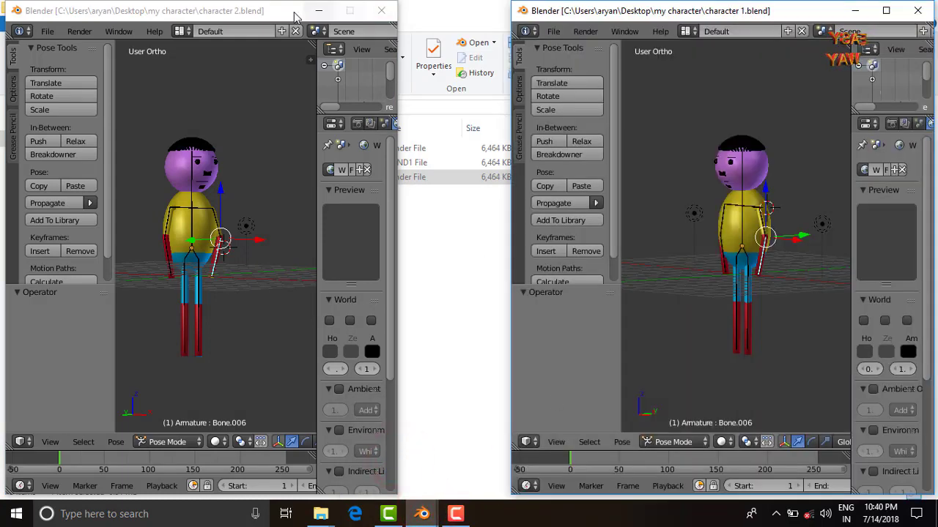
left_click(253, 15)
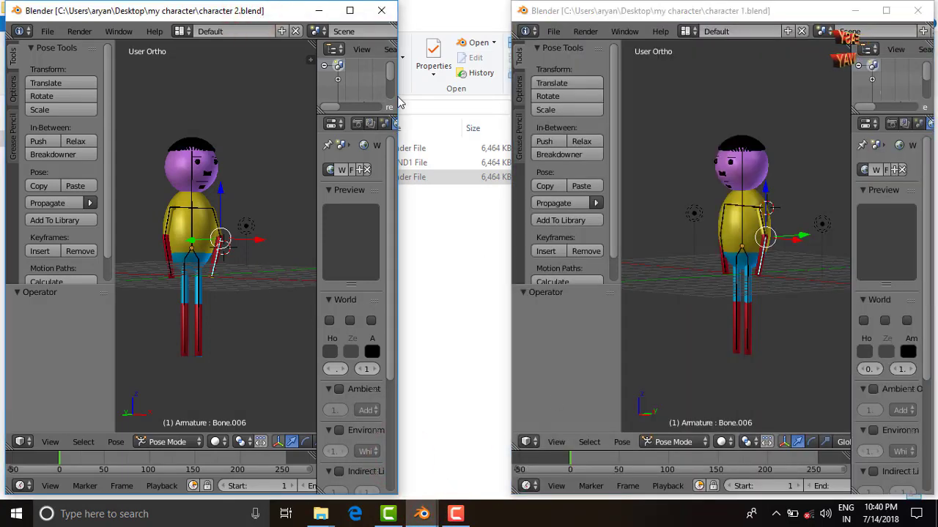
left_click_drag(398, 99, 508, 93)
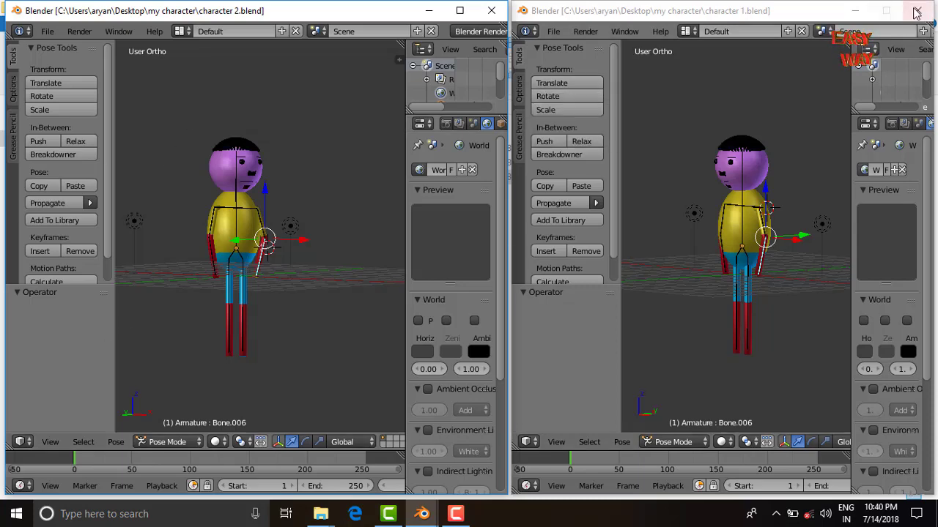
left_click_drag(696, 4, 698, 6)
double_click(453, 11)
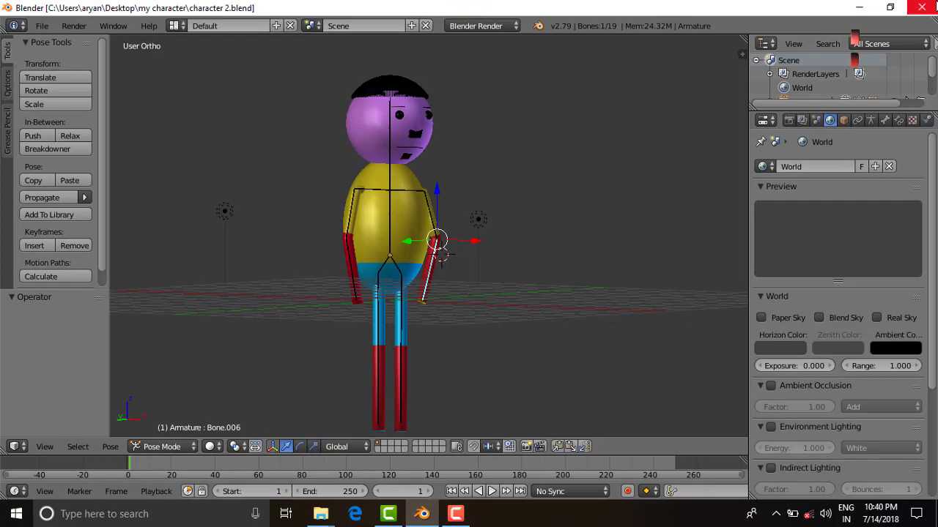
Close Blender and reopen character 2.blend from the my character folder, then orbit to check the character.
left_click(920, 7)
left_click(920, 7)
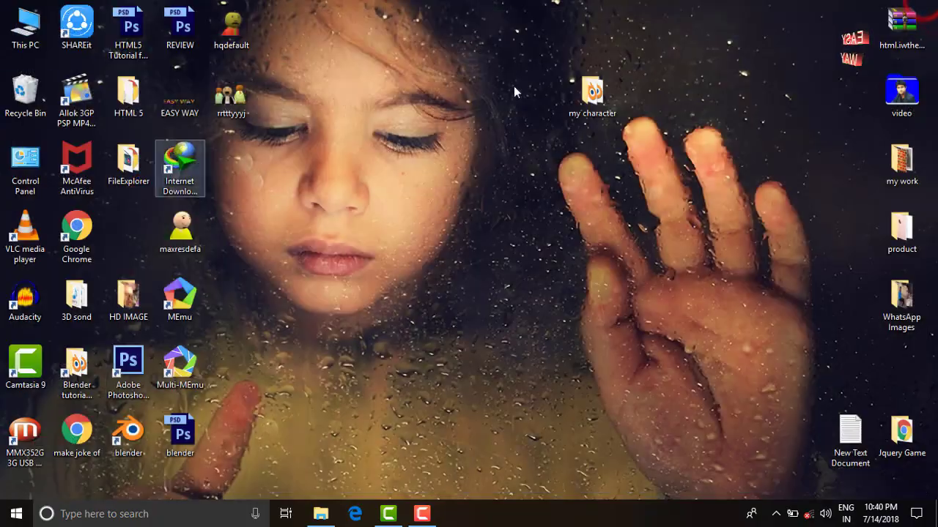
double_click(611, 84)
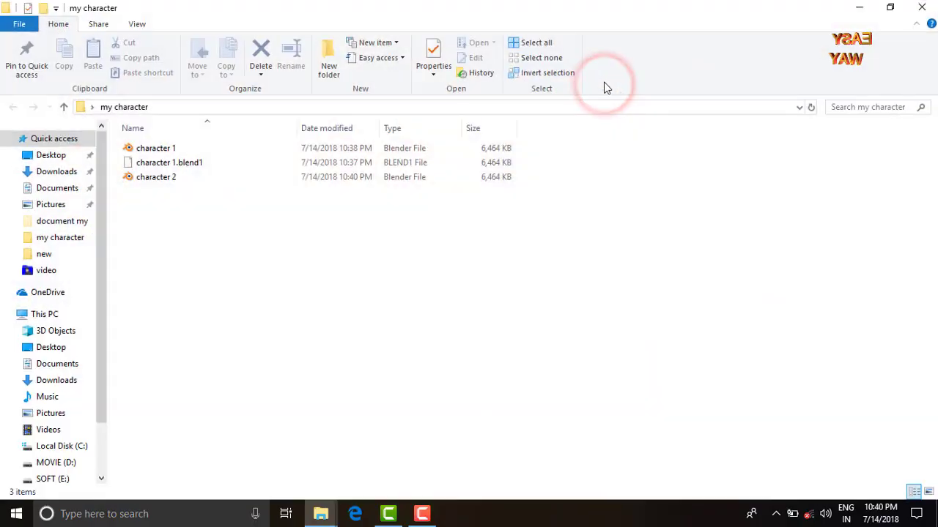
left_click(180, 178)
left_click(129, 148)
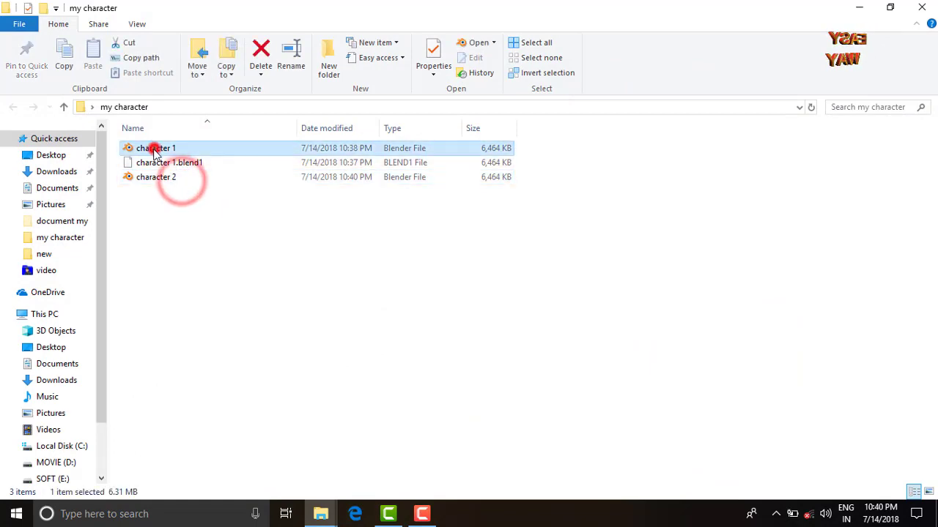
left_click(161, 181)
double_click(161, 181)
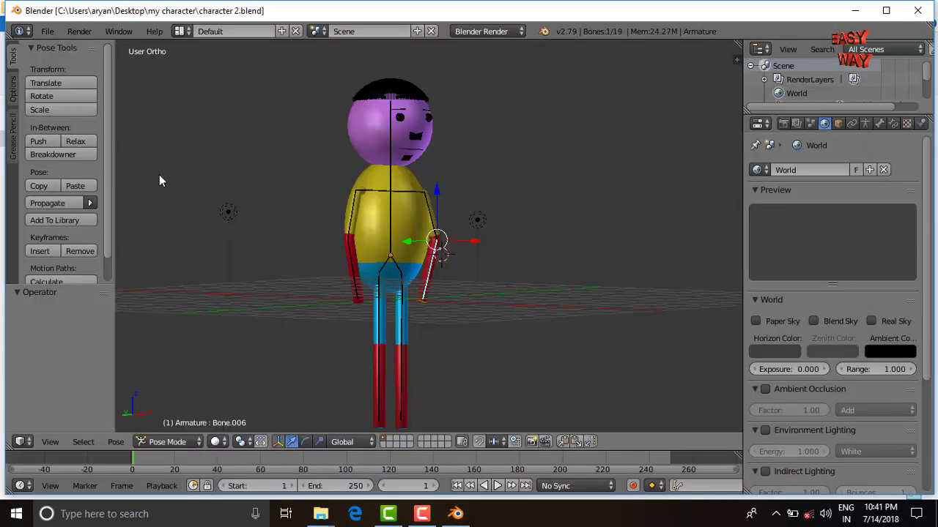
middle_click_drag(562, 229, 468, 262)
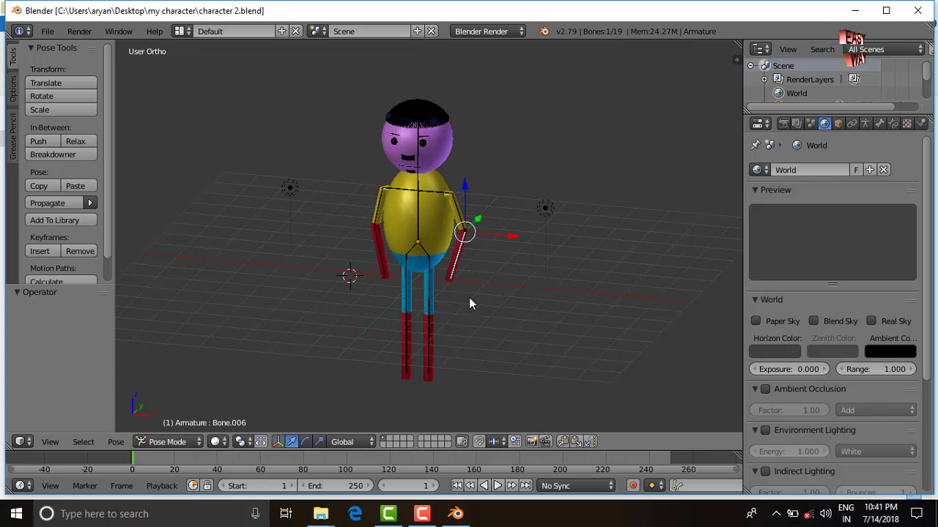
mouse_move(468, 302)
middle_mouse_down()
mouse_move(484, 288)
mouse_move(504, 291)
mouse_move(465, 249)
mouse_move(526, 310)
middle_mouse_up()
Save character 2.blend over itself twice, confirming each Save Over prompt.
key("ctrl+s")
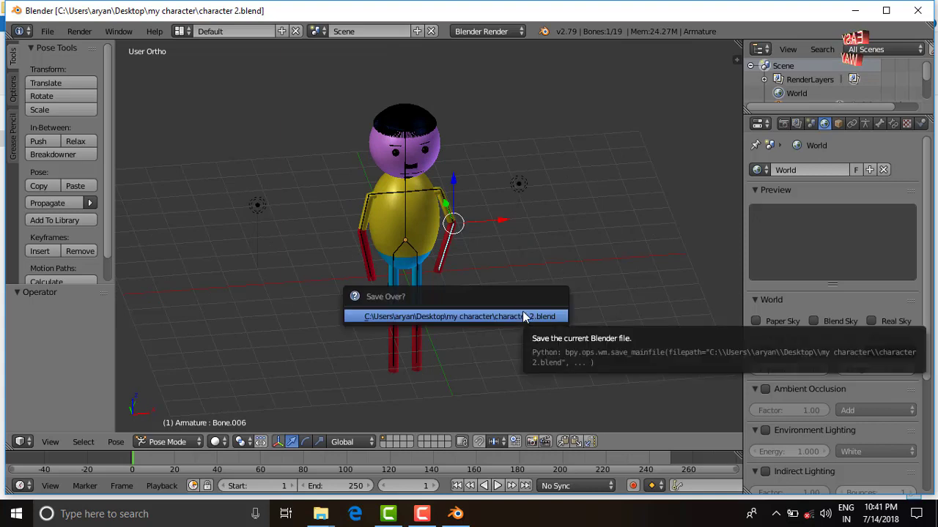
left_click(523, 311)
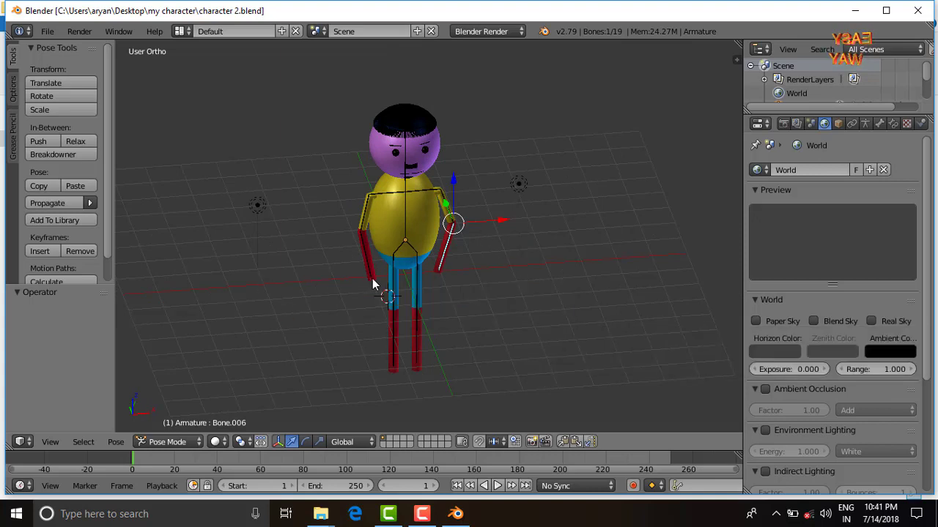
key("ctrl+s")
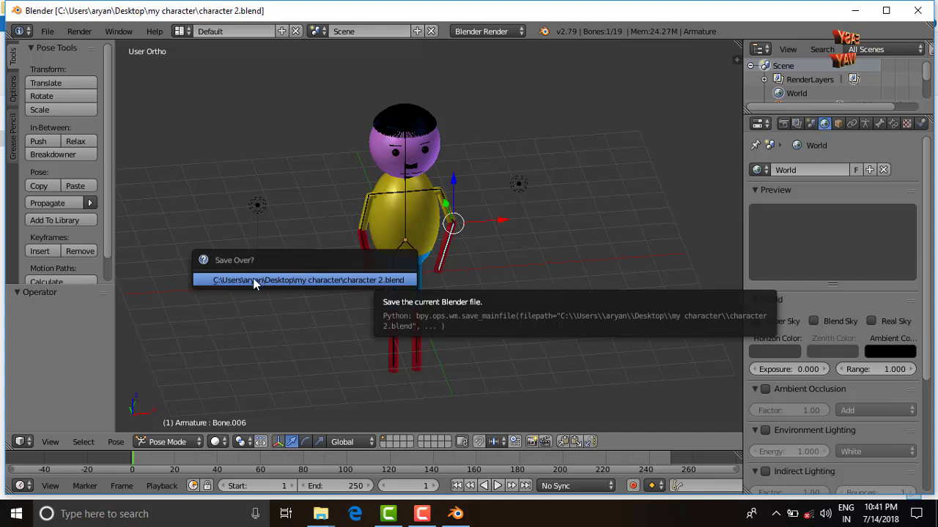
left_click(254, 280)
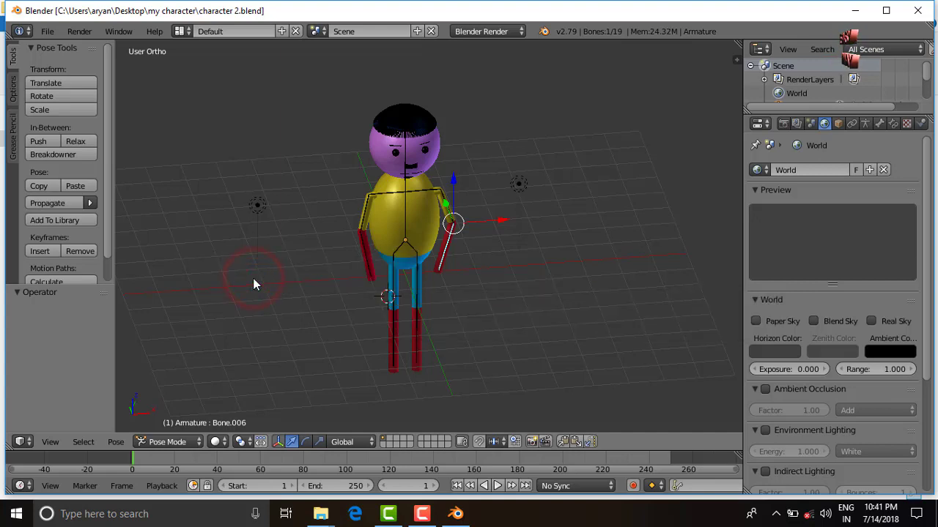
mouse_move(288, 274)
middle_mouse_down()
mouse_move(194, 351)
mouse_move(729, 325)
mouse_move(190, 278)
mouse_move(187, 265)
mouse_move(379, 284)
middle_mouse_up()
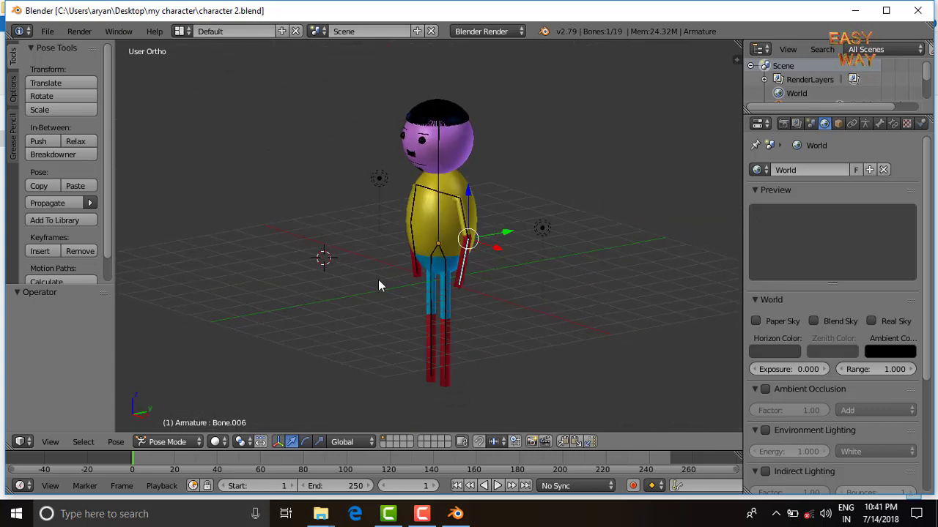
Overwrite character 2.blend twice more, then orbit and zoom around the posed character.
key("ctrl+s")
left_click(340, 279)
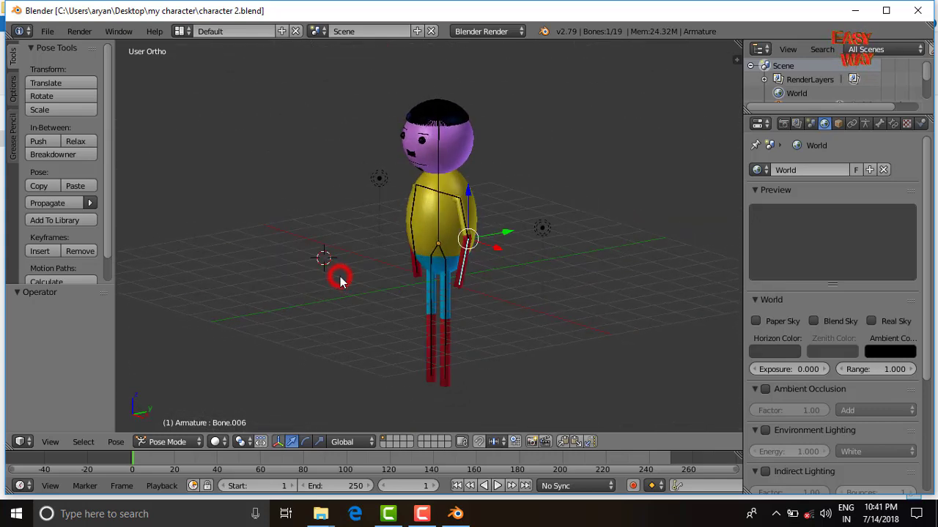
key("ctrl+s")
left_click(397, 286)
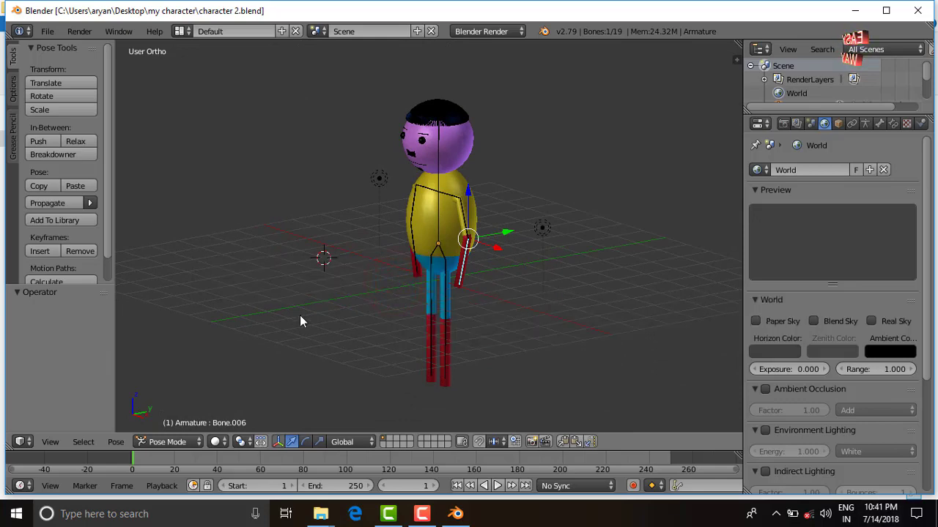
middle_click_drag(299, 315, 387, 219)
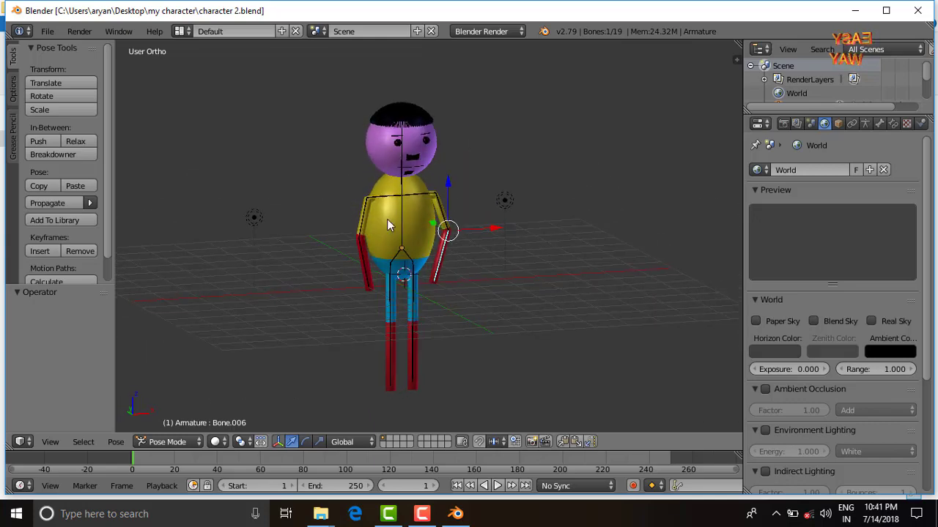
mouse_move(419, 325)
middle_mouse_down()
mouse_move(476, 335)
mouse_move(356, 332)
mouse_move(532, 324)
mouse_move(378, 358)
mouse_move(440, 414)
mouse_move(532, 358)
mouse_move(553, 326)
mouse_move(482, 313)
middle_mouse_up()
scroll(539, 326, "down", 2)
scroll(526, 327, "up", 5)
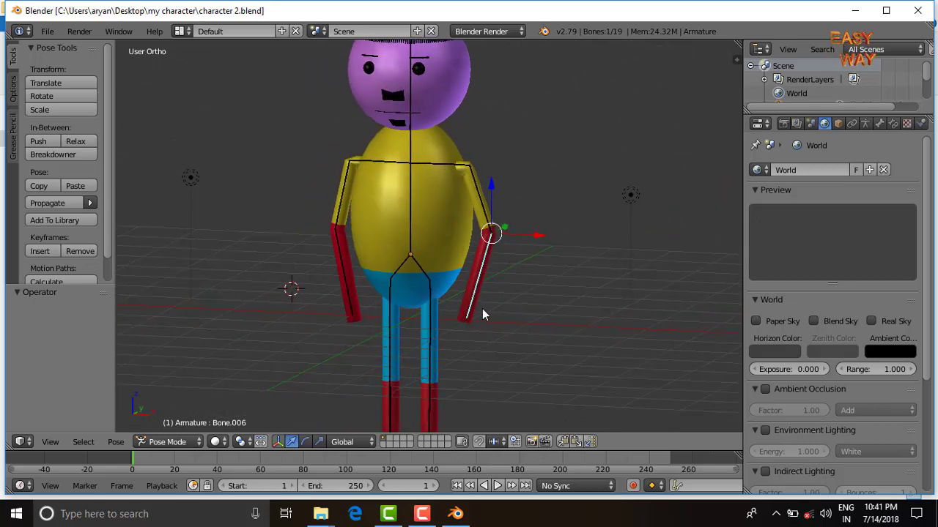
left_click(917, 10)
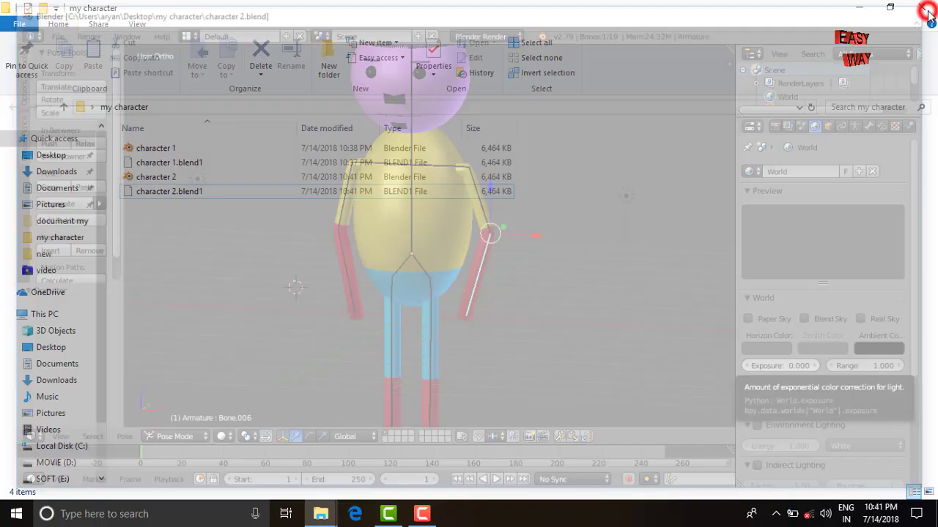